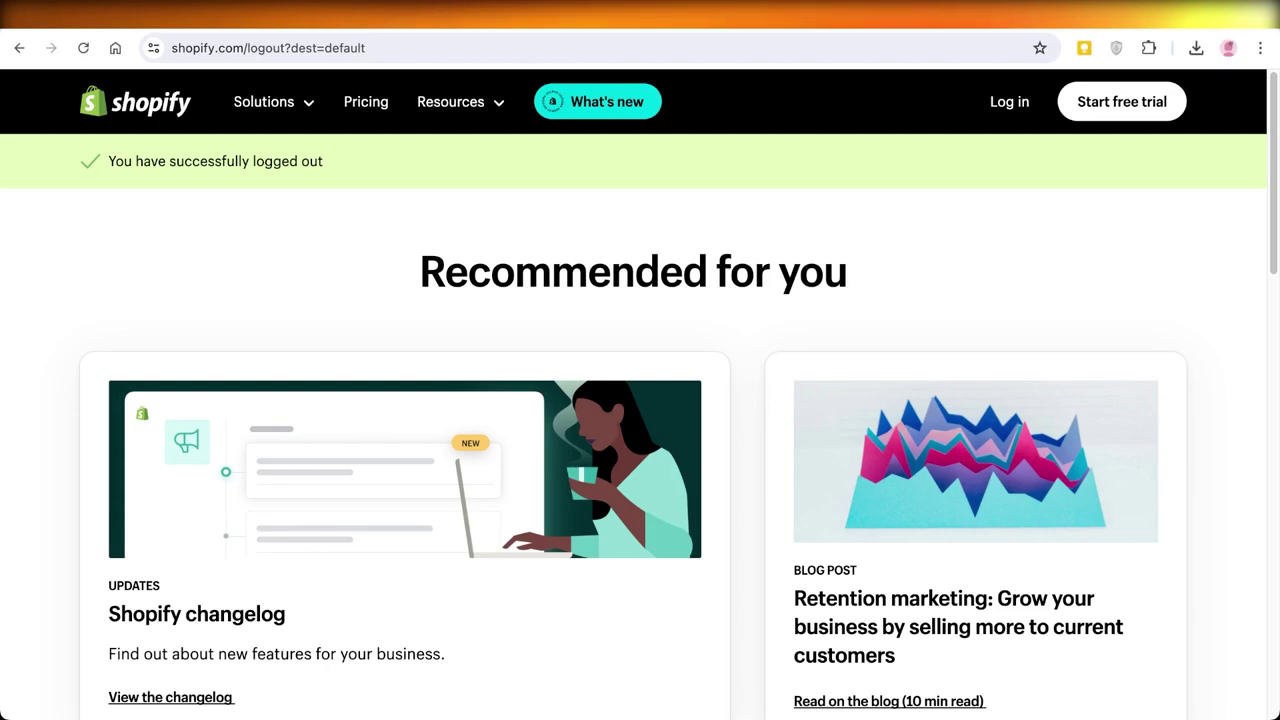
- Log in to Shopify with the Apple ID, submitting the account e-mail and password and verifying with the passkey
click(1009, 101)
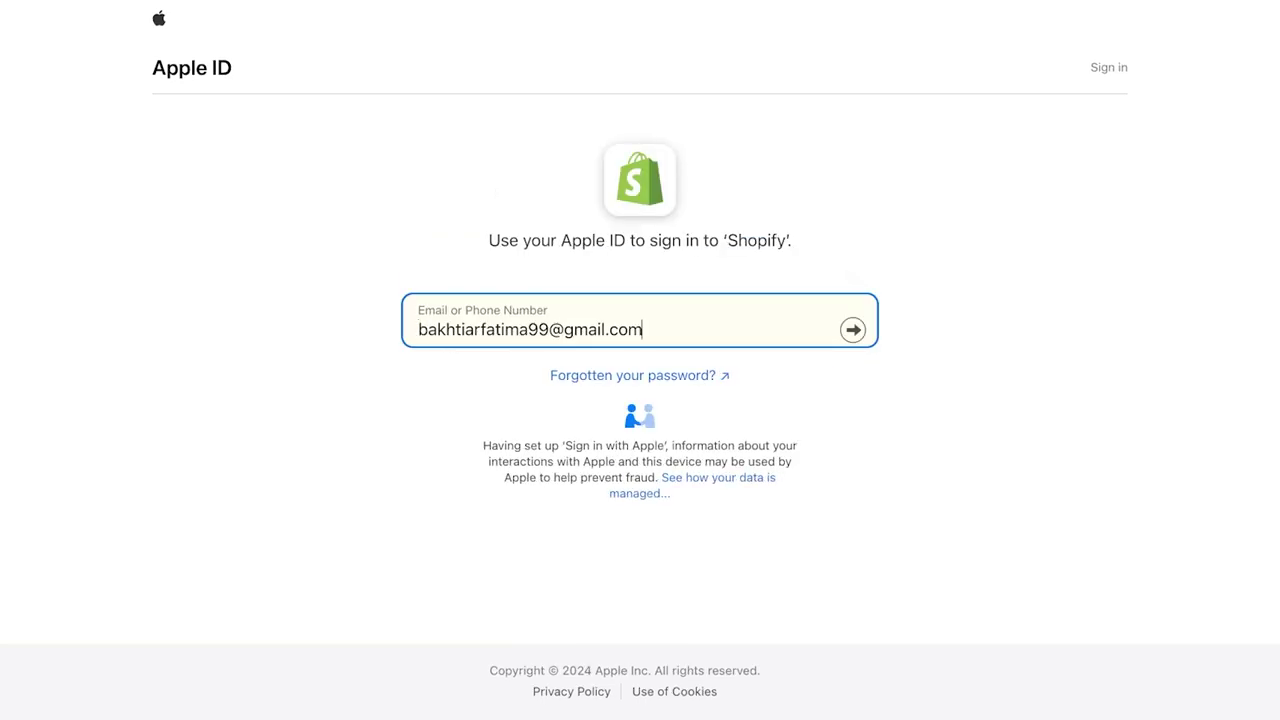
key(Return)
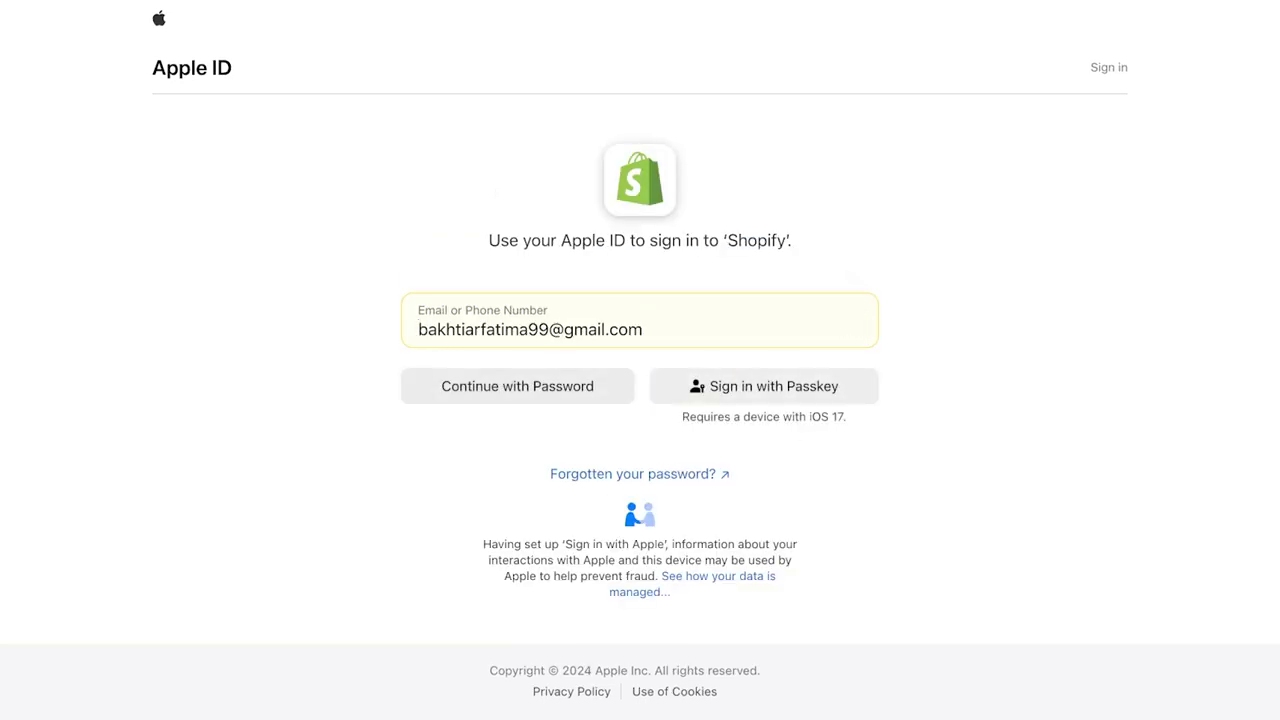
click(517, 386)
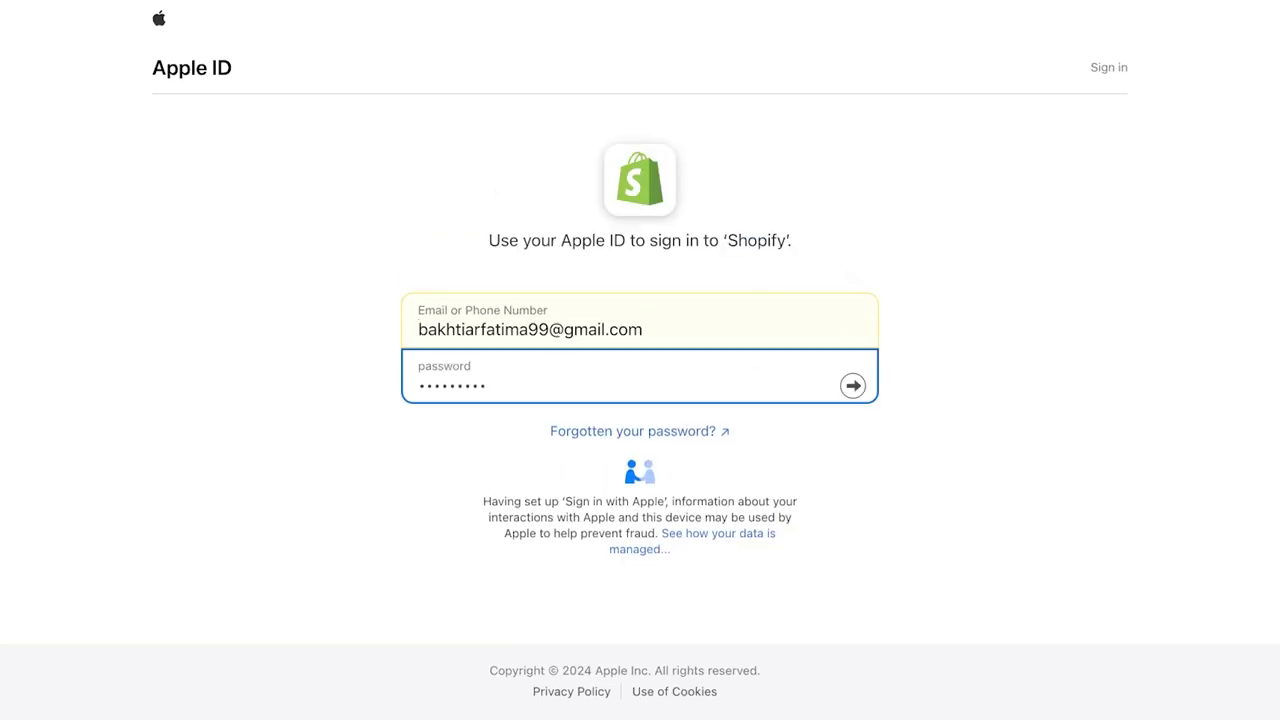
key(Return)
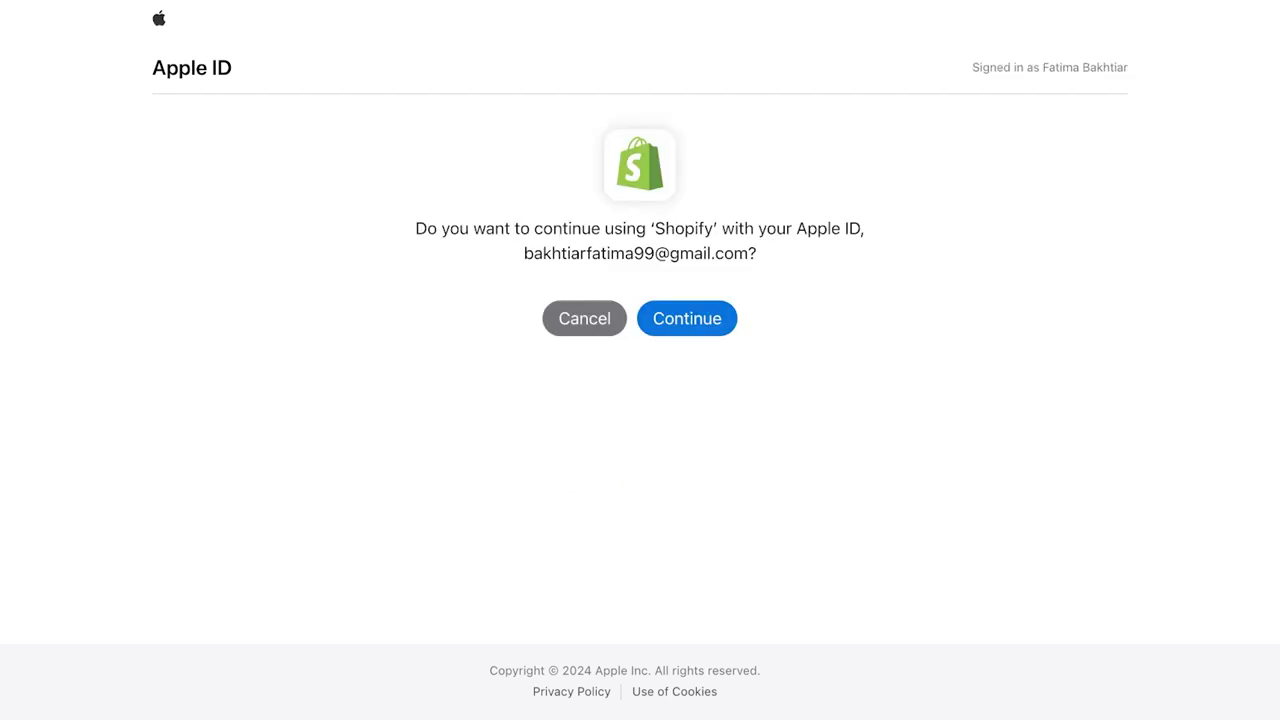
key(Return)
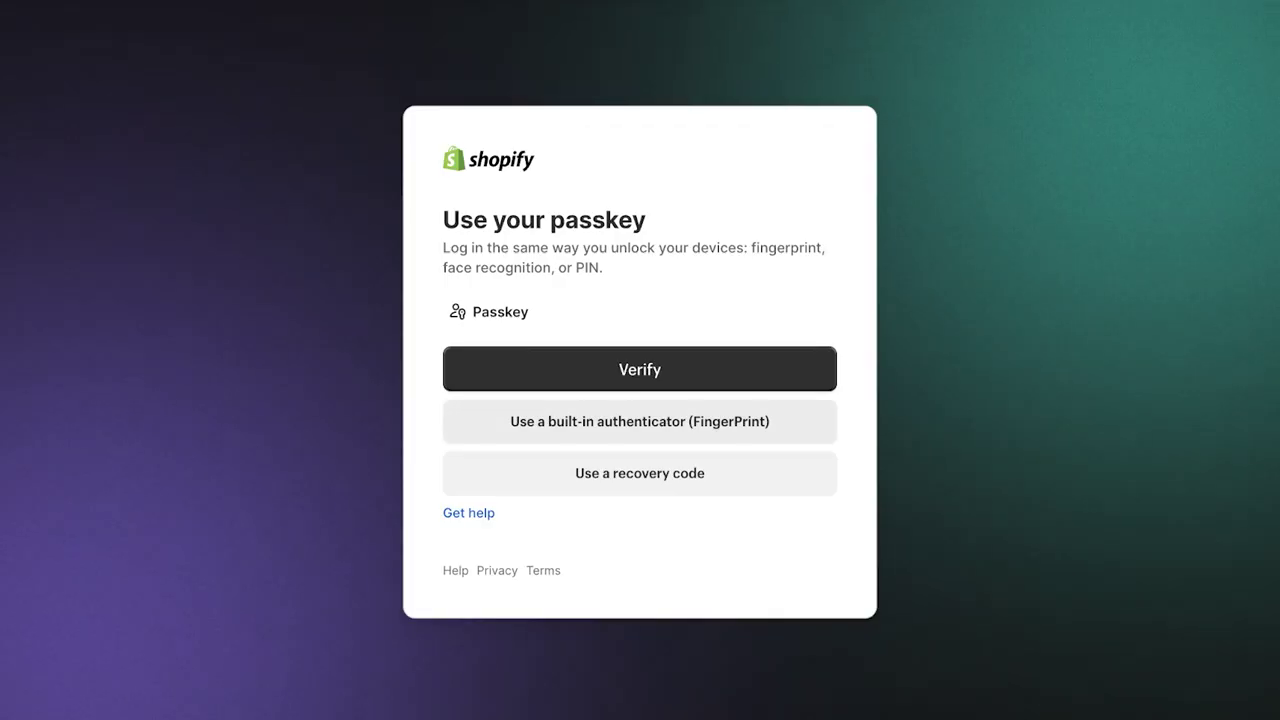
click(639, 369)
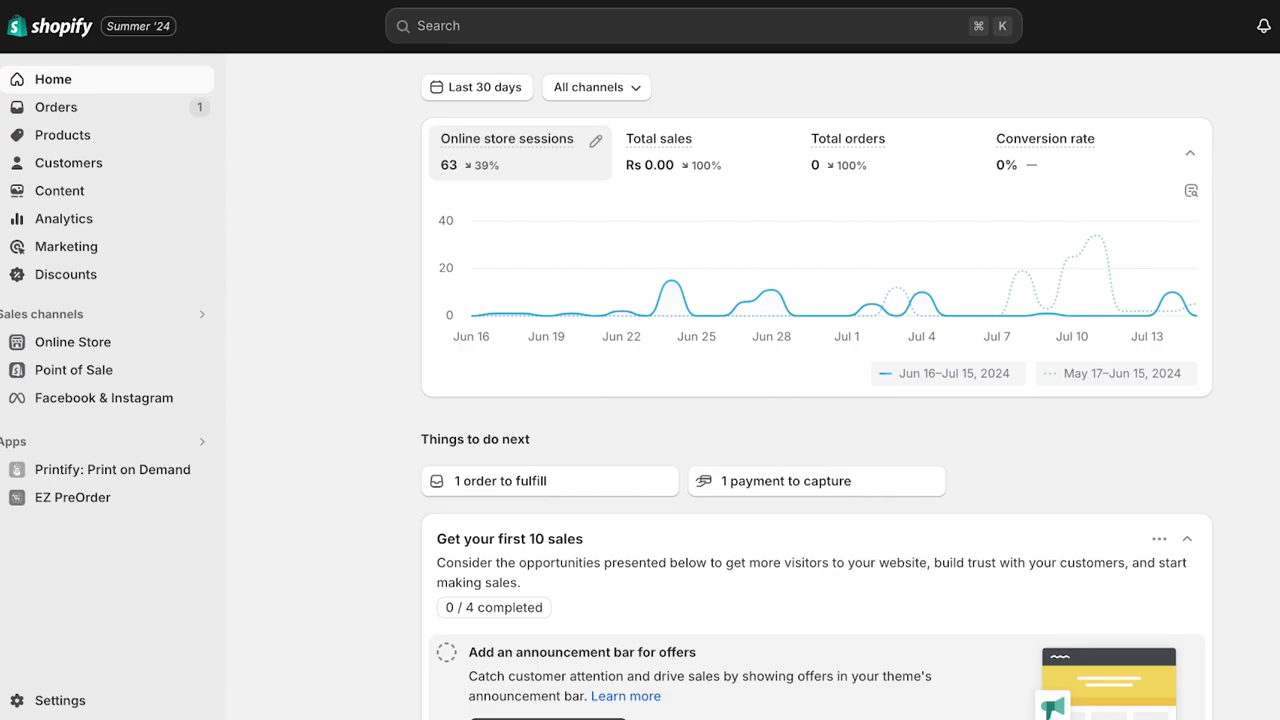
- View the store's product list and return to the store's home overview
click(62, 135)
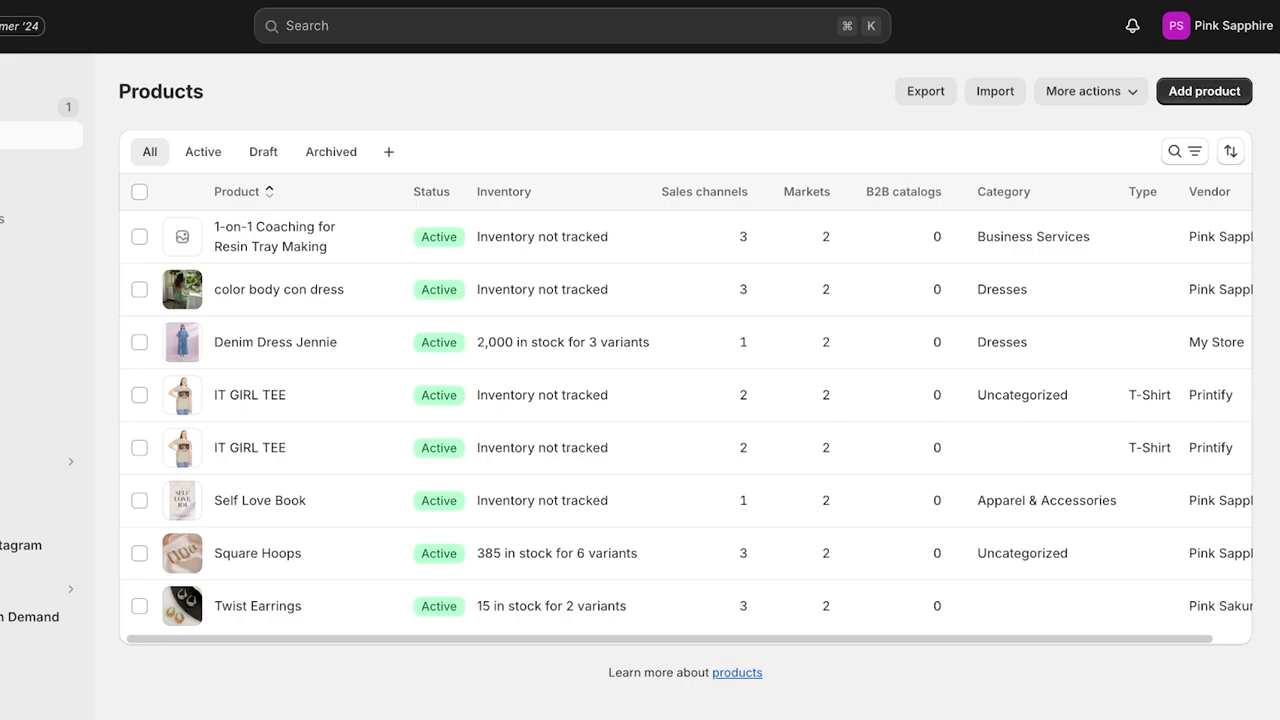
click(41, 79)
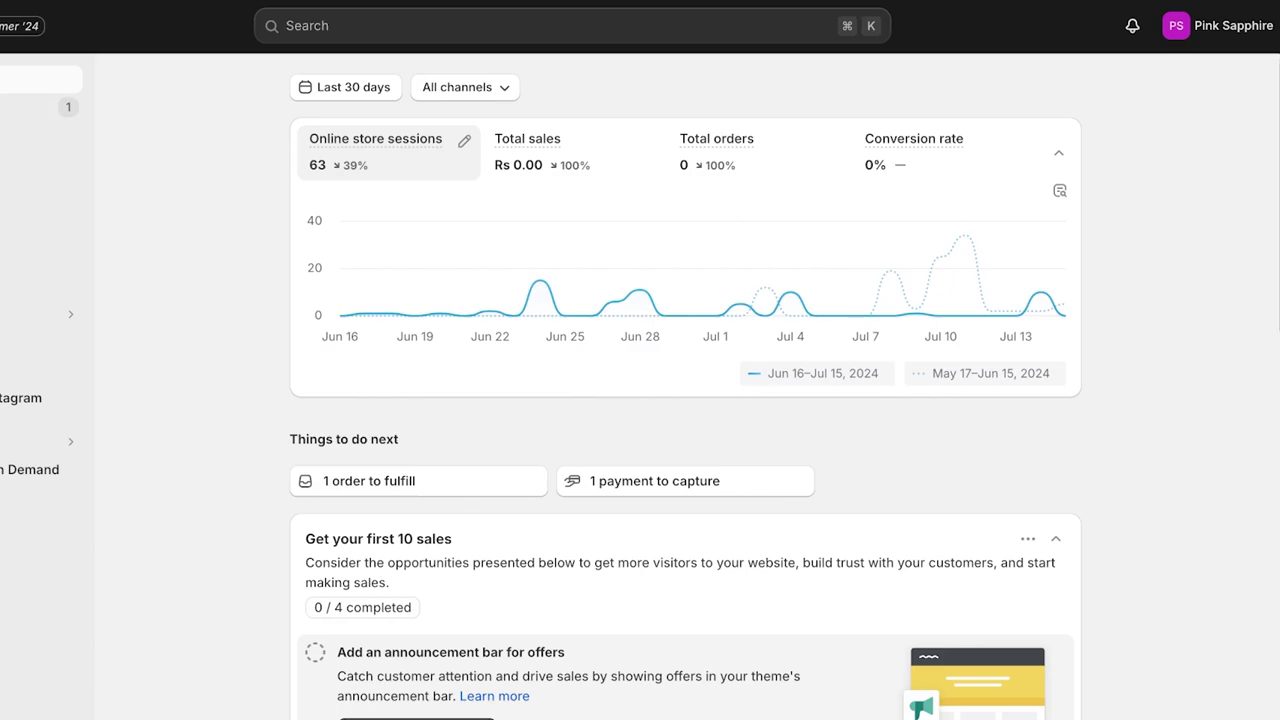
- Go from the store's app and sales channel settings to the Shopify App Store and search for "digital downloads"
click(41, 701)
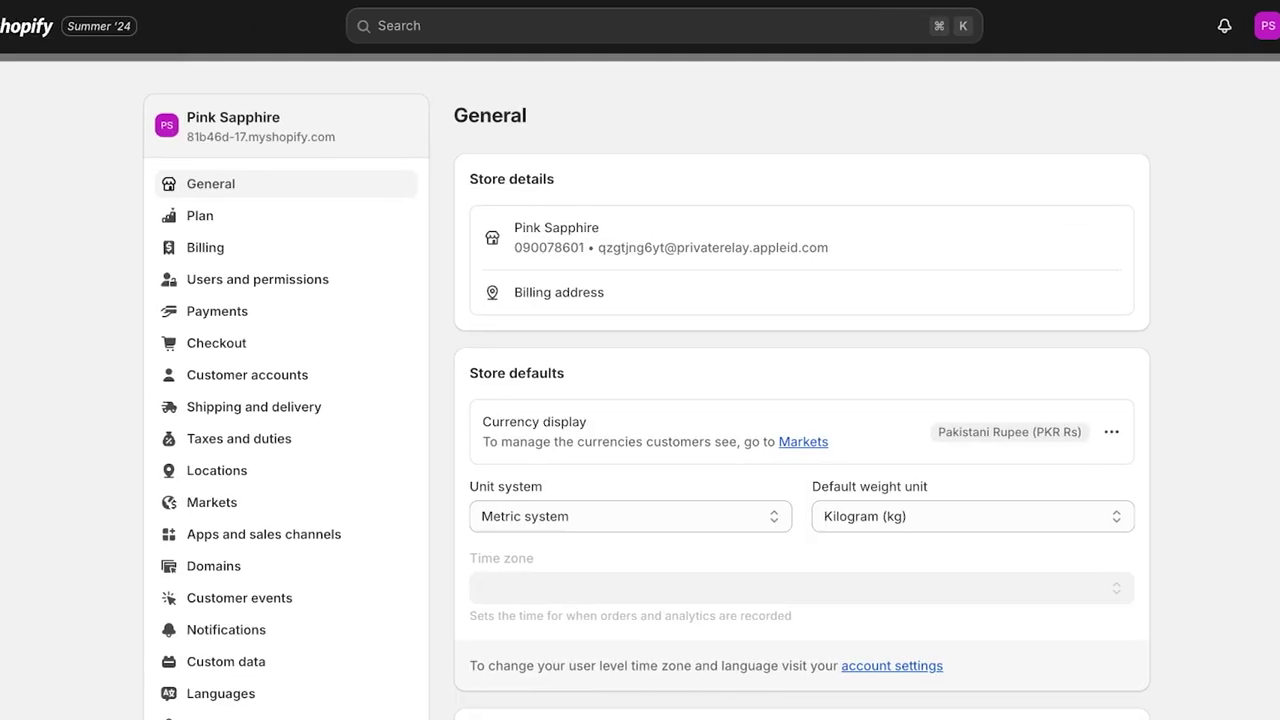
click(264, 534)
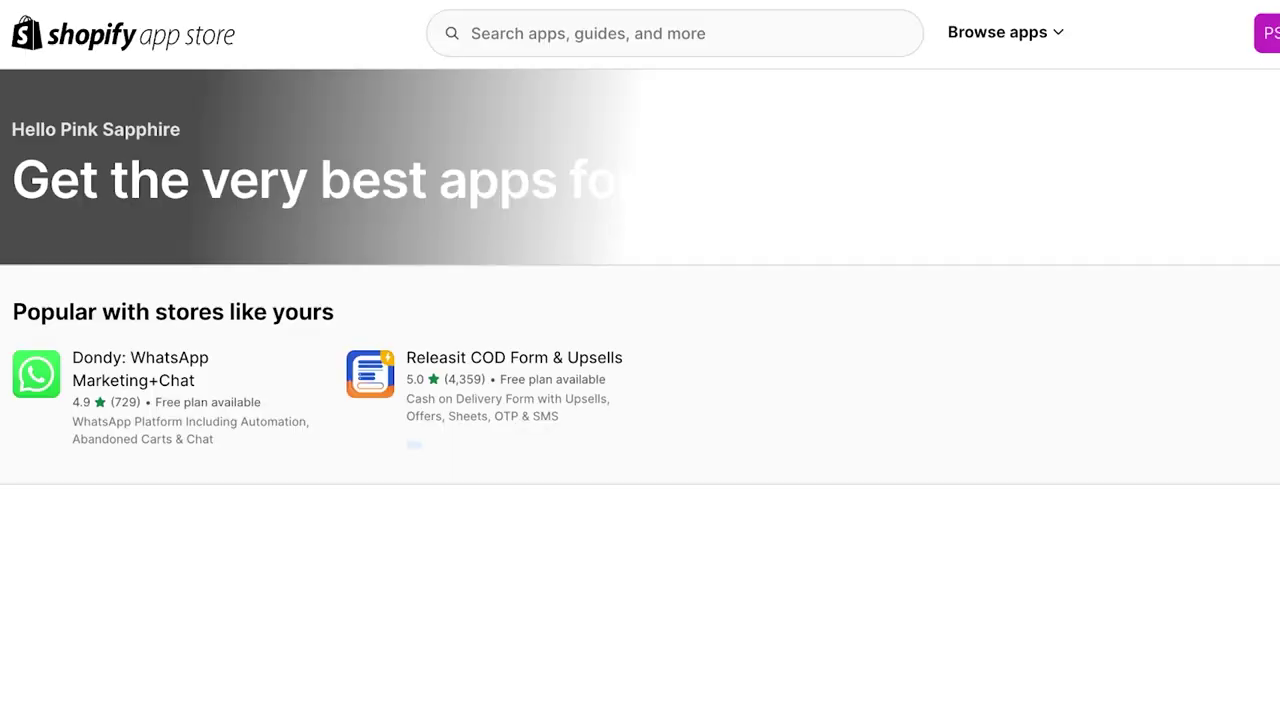
click(580, 33)
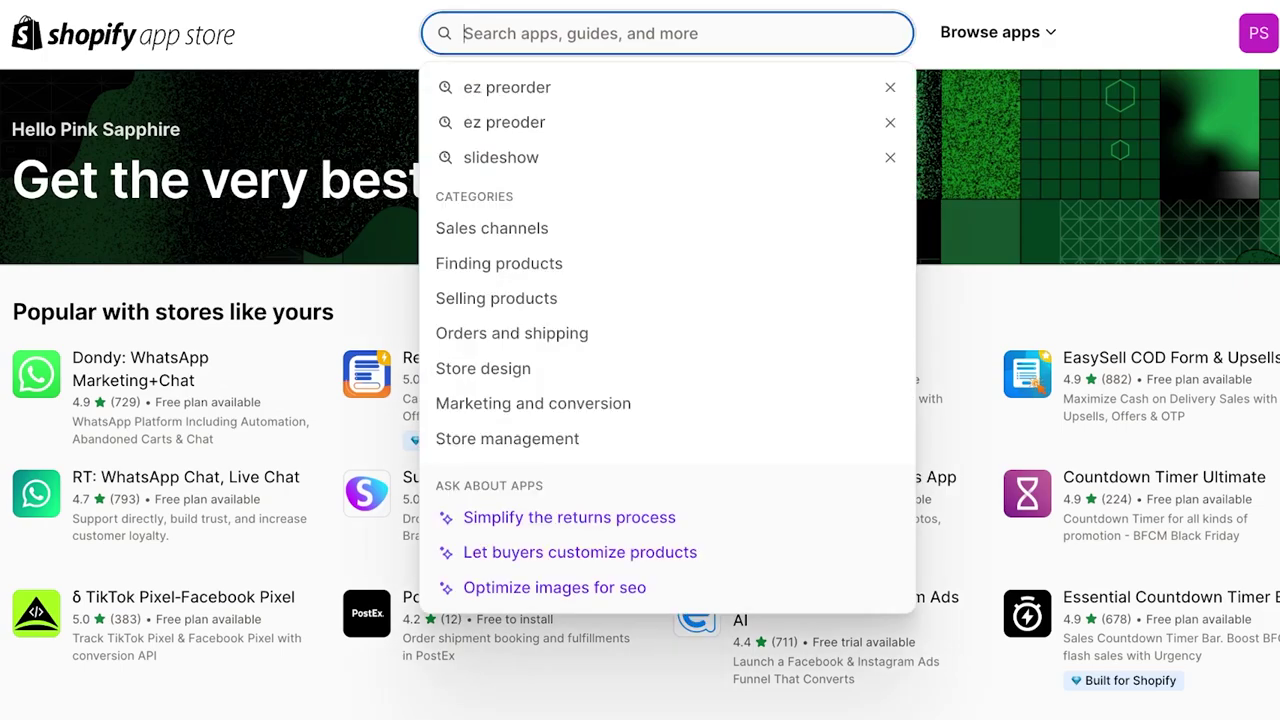
text(digital)
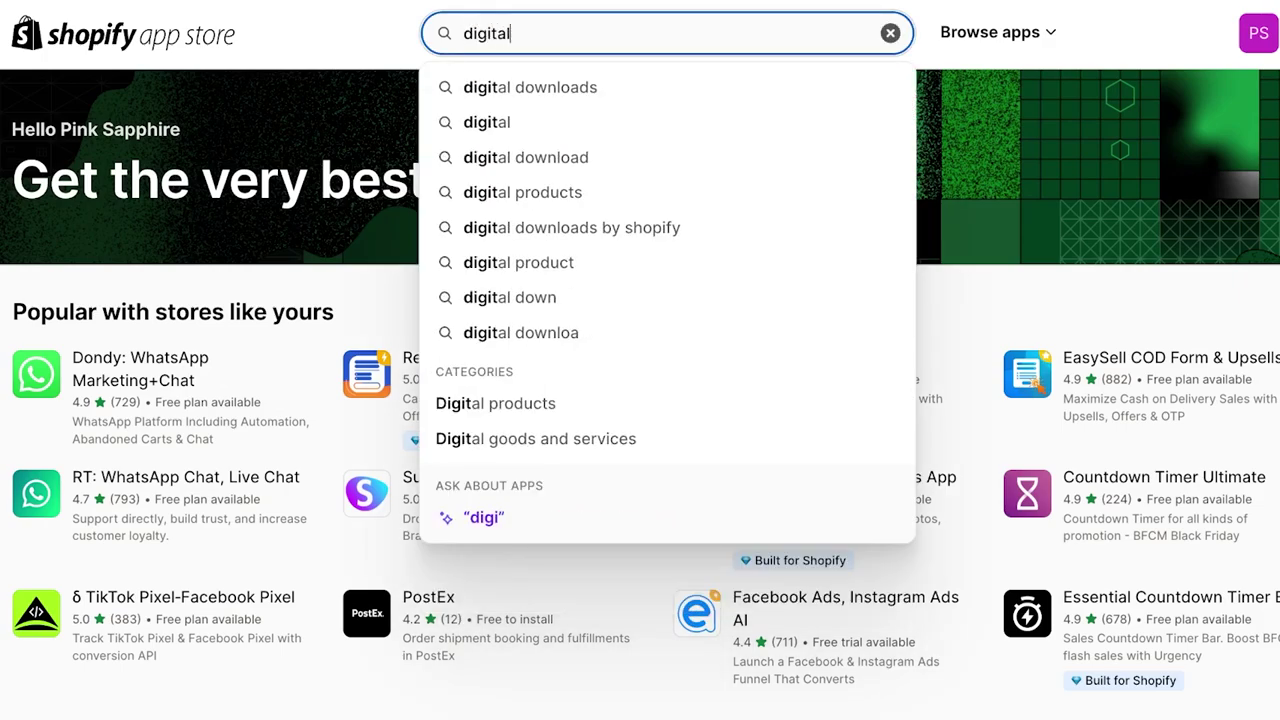
key(Return)
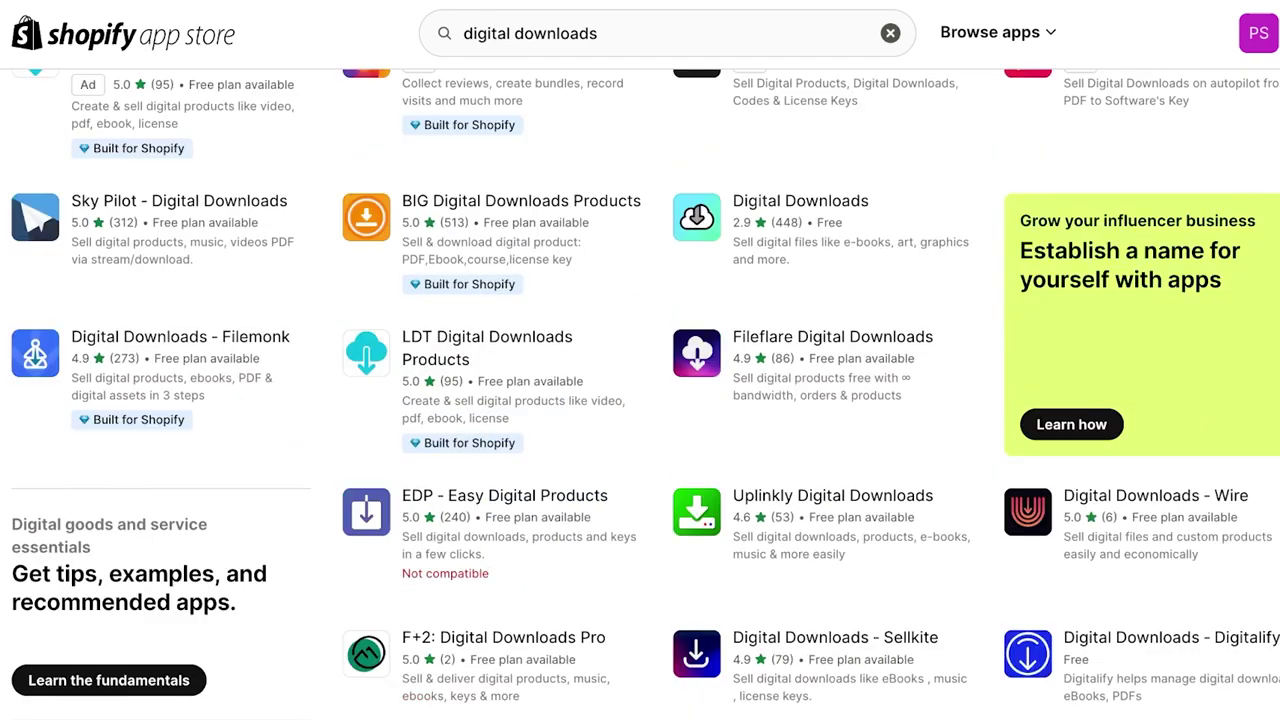
- Open the Sky Pilot - Digital Downloads listing and examine its description, pricing plans and merchant reviews
scroll(180, 430, down, 2)
scroll(180, 430, up, 1)
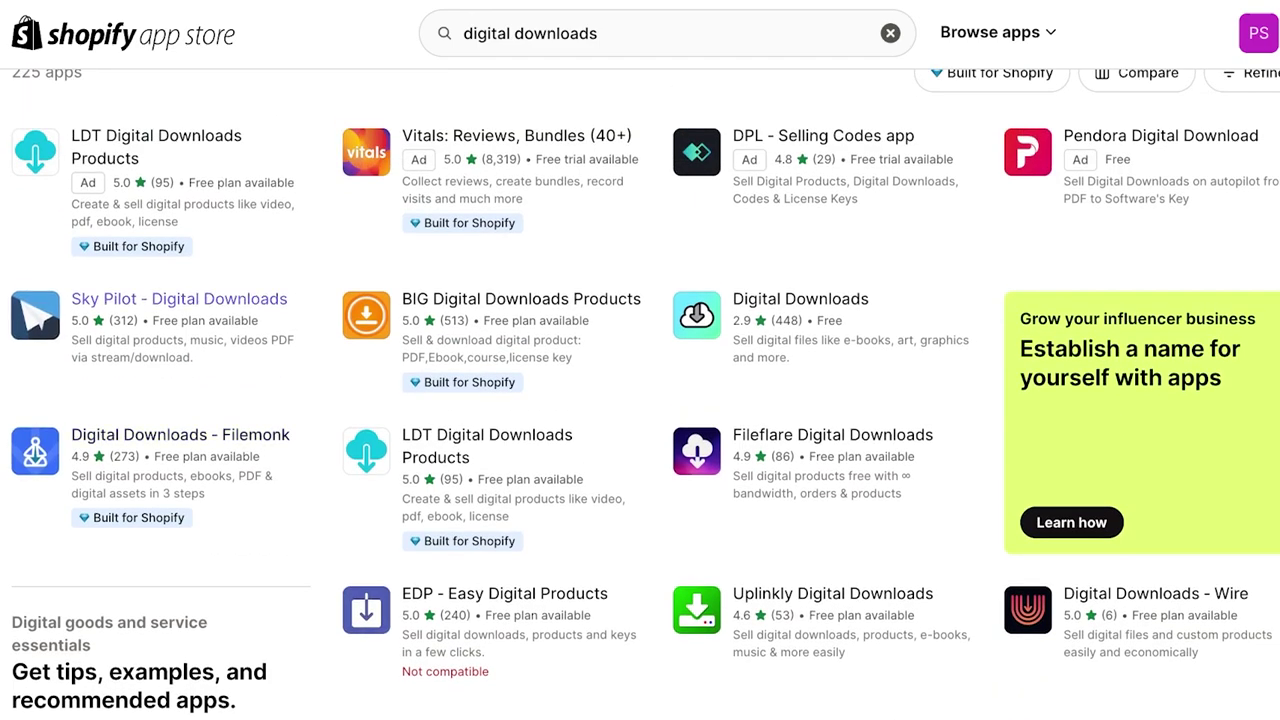
click(179, 298)
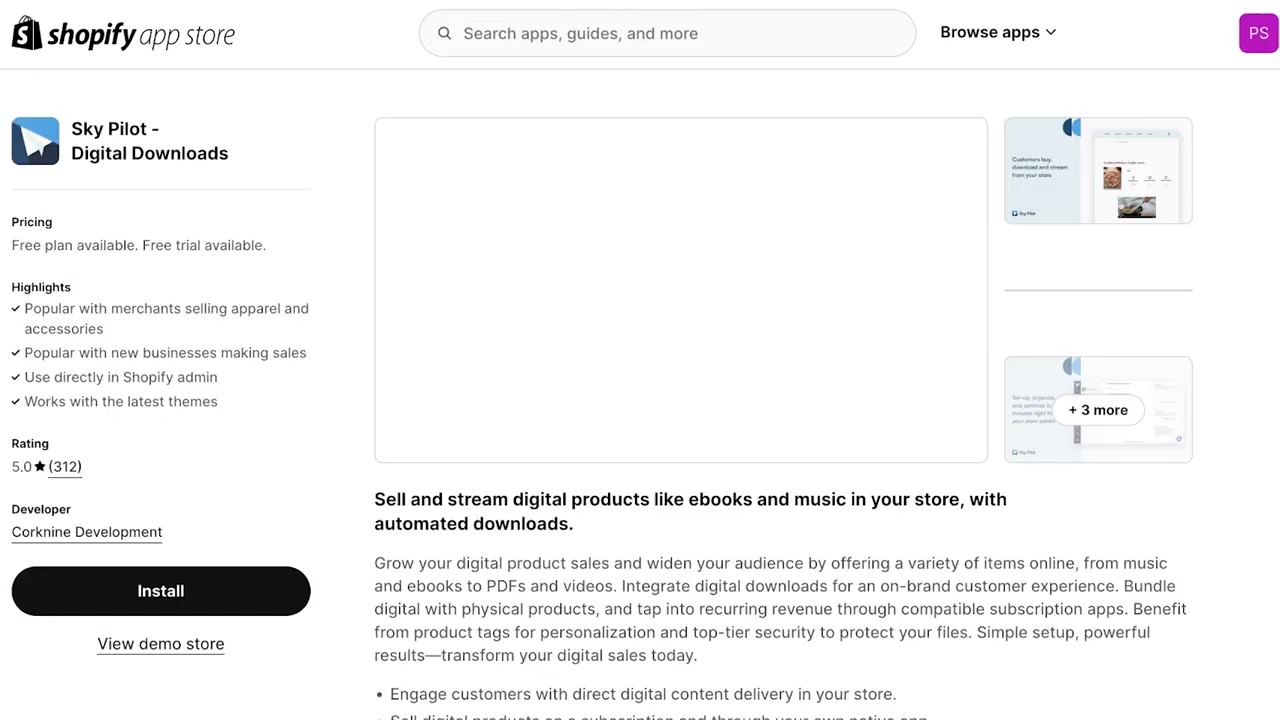
scroll(784, 400, down, 15)
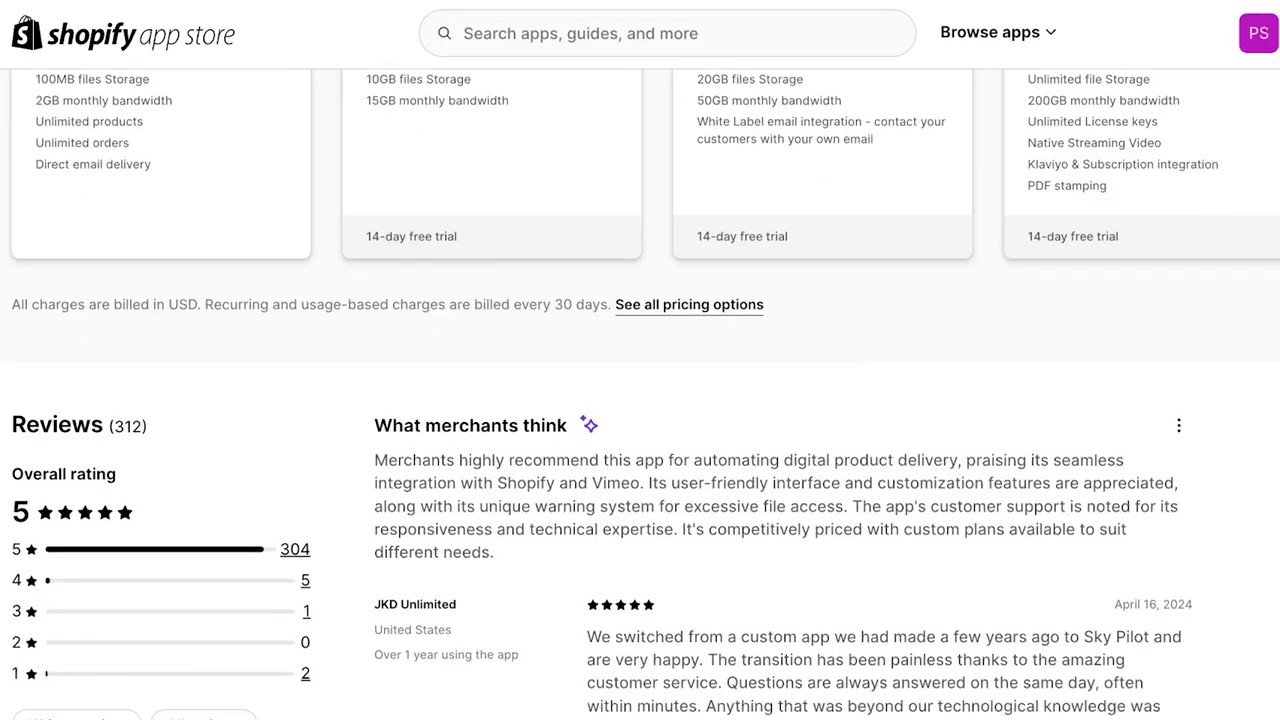
scroll(640, 400, up, 8)
scroll(640, 400, down, 6)
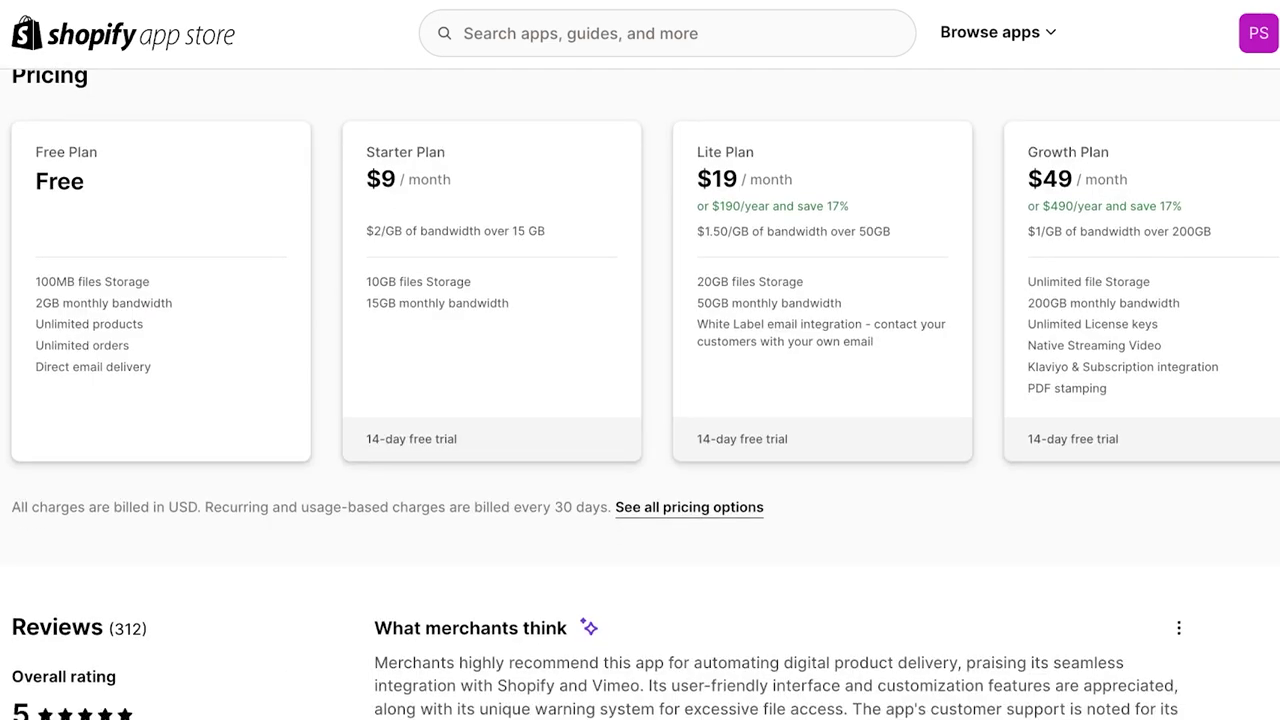
scroll(640, 400, up, 8)
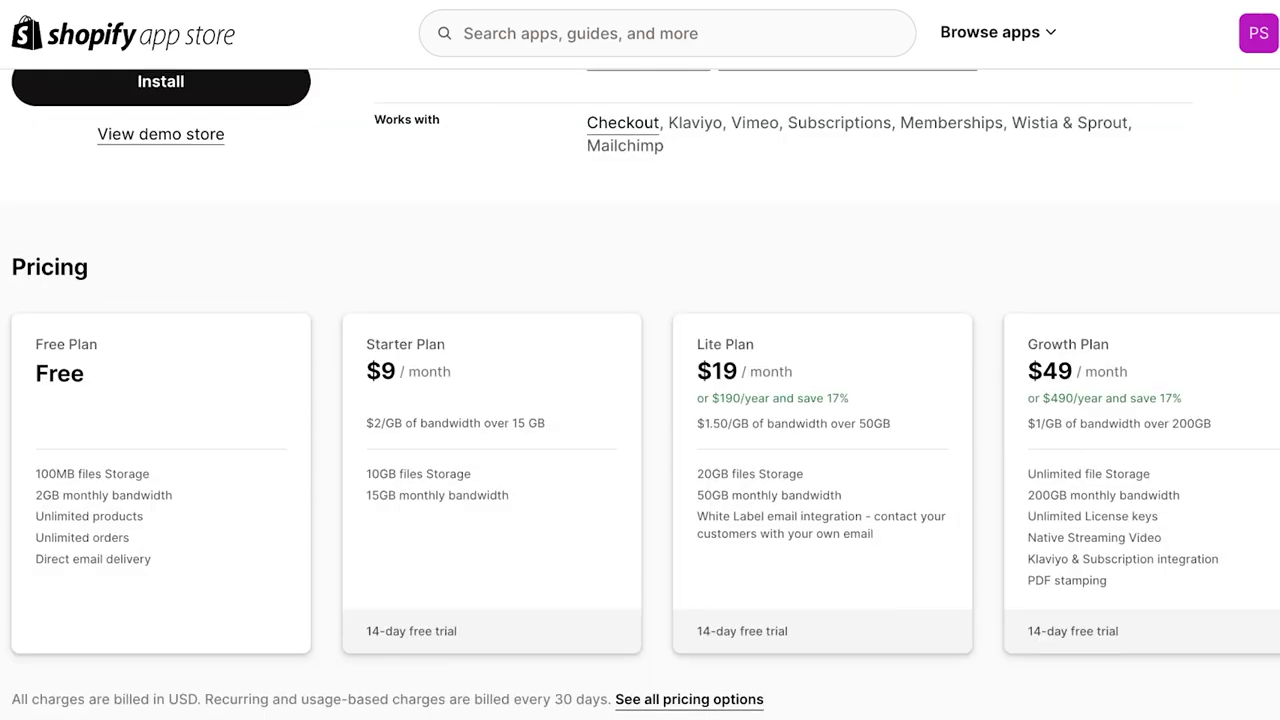
scroll(640, 400, down, 12)
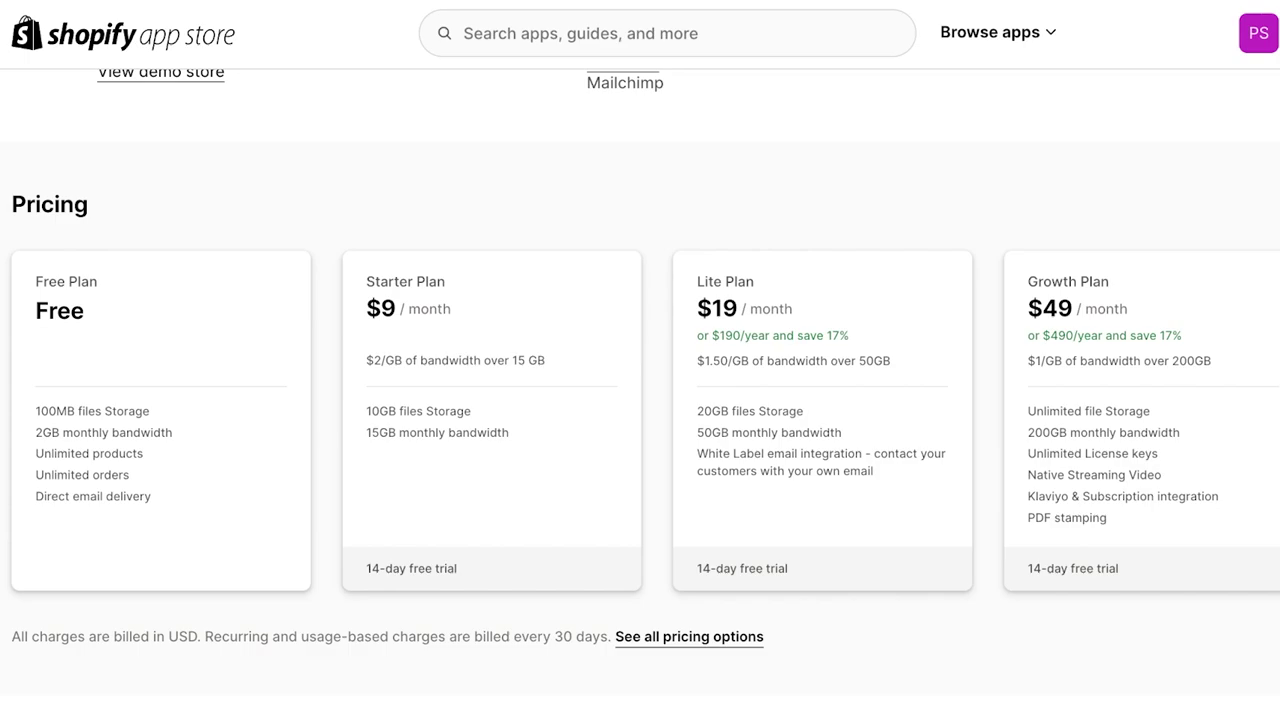
scroll(640, 400, up, 12)
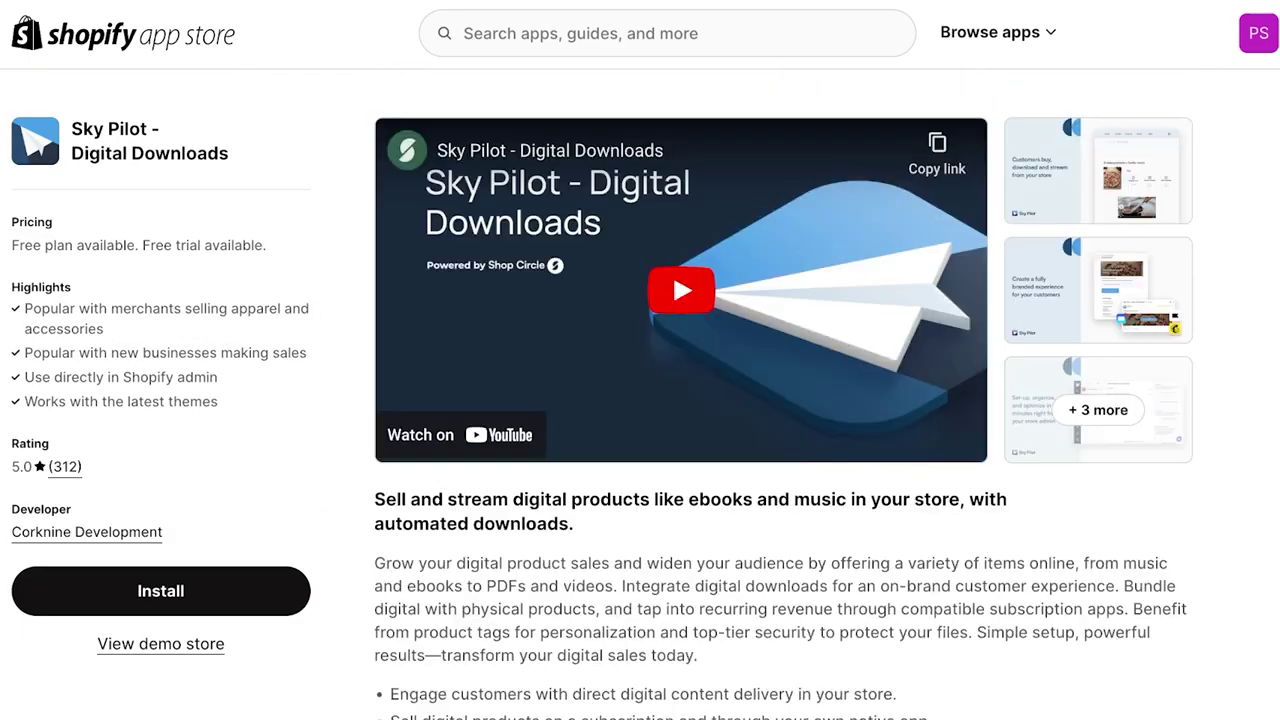
- Return to the "digital downloads" results and examine the pricing plans of BIG Digital Downloads Products
text(digital downloads)
key(Return)
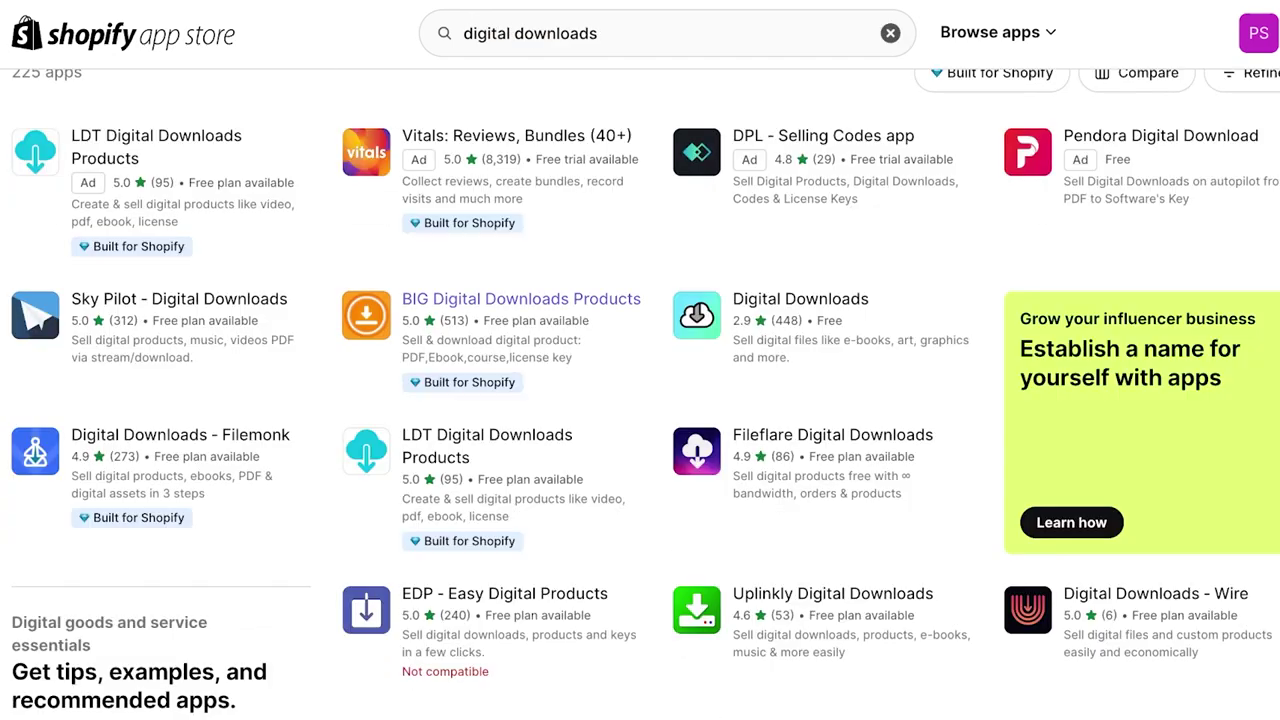
click(521, 298)
scroll(640, 400, down, 5)
scroll(640, 400, down, 8)
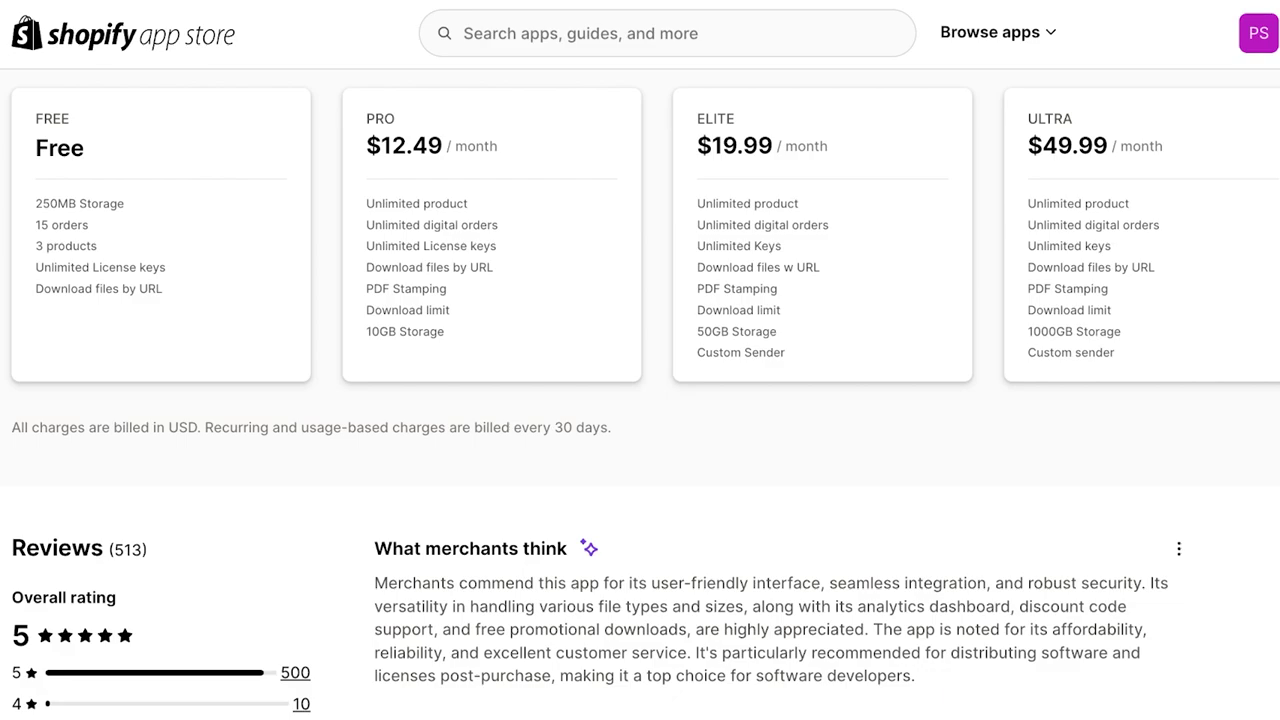
- Go back to the search results and look through the Digital Downloads - Filemonk app listing
key(alt+Left)
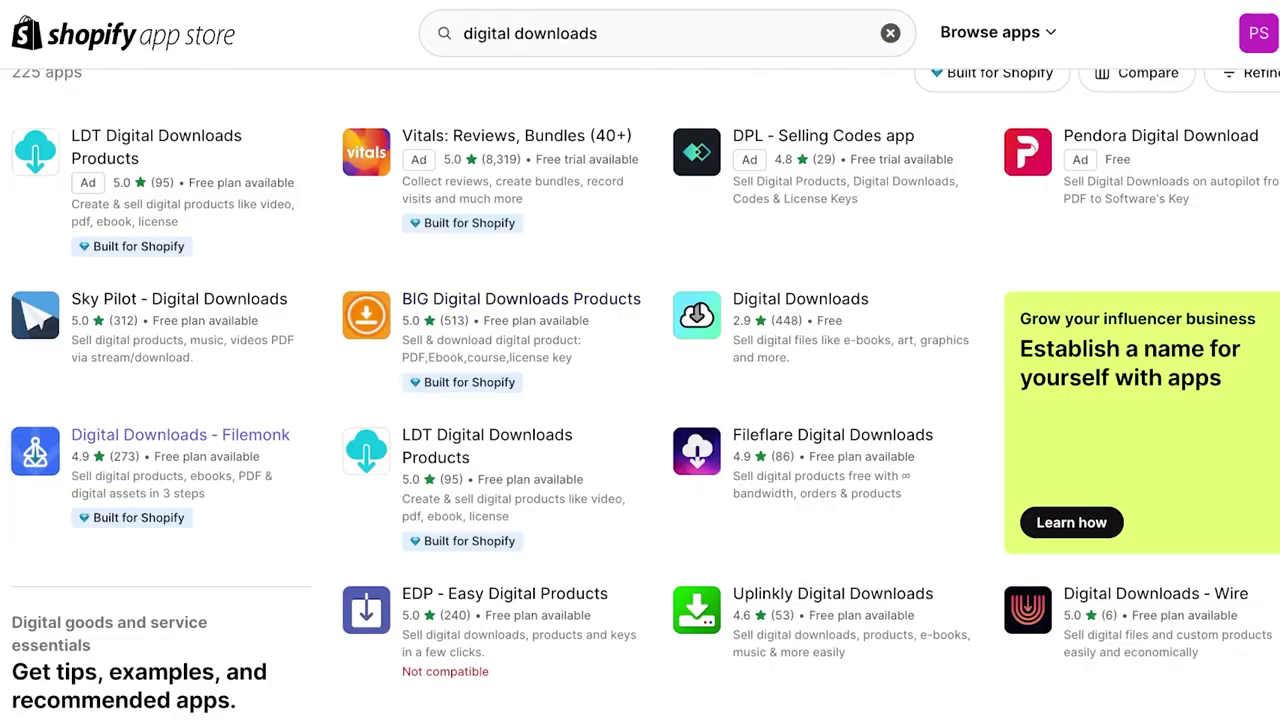
click(180, 435)
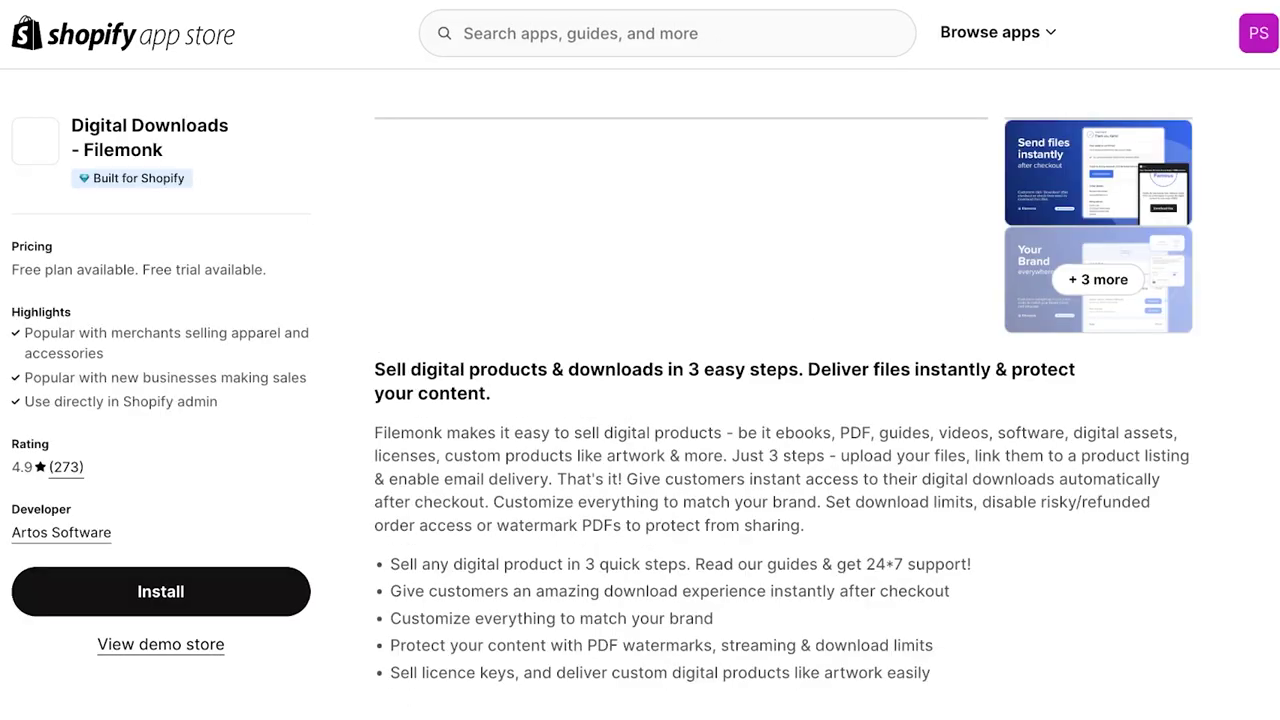
scroll(640, 400, down, 9)
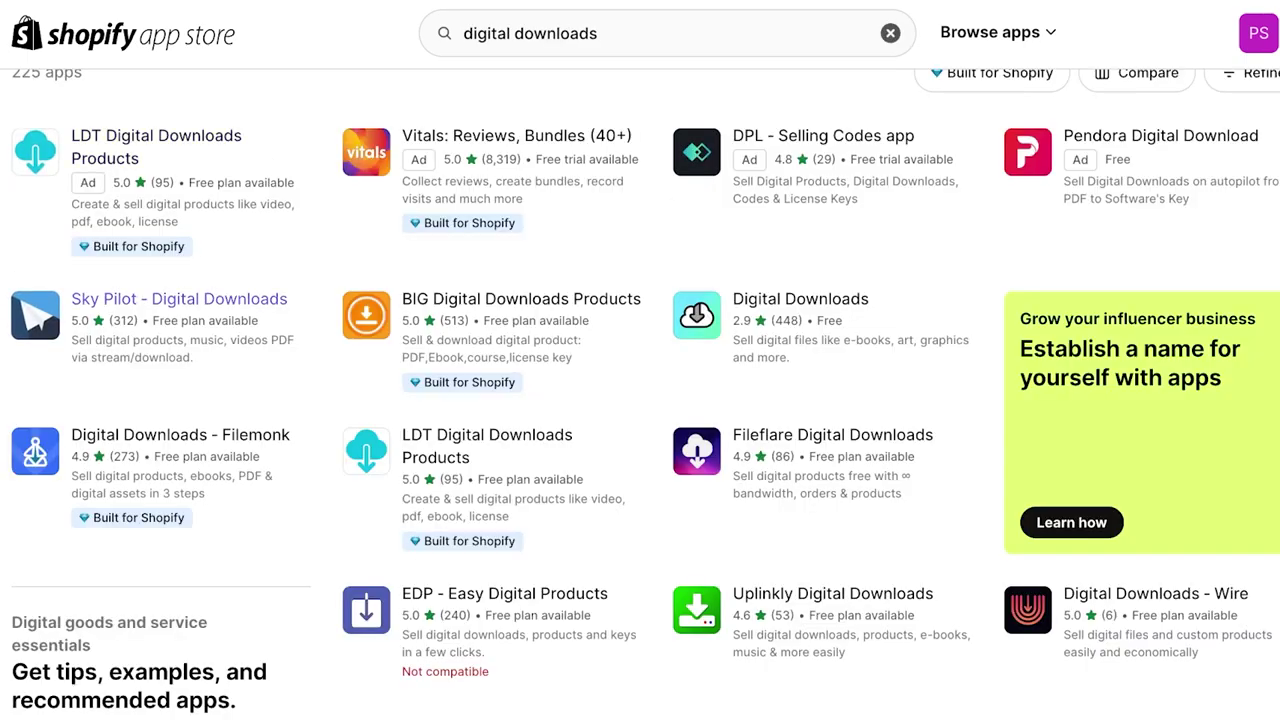
- Install the Sky Pilot - Digital Downloads app on the store and pin it to the admin navigation
click(179, 298)
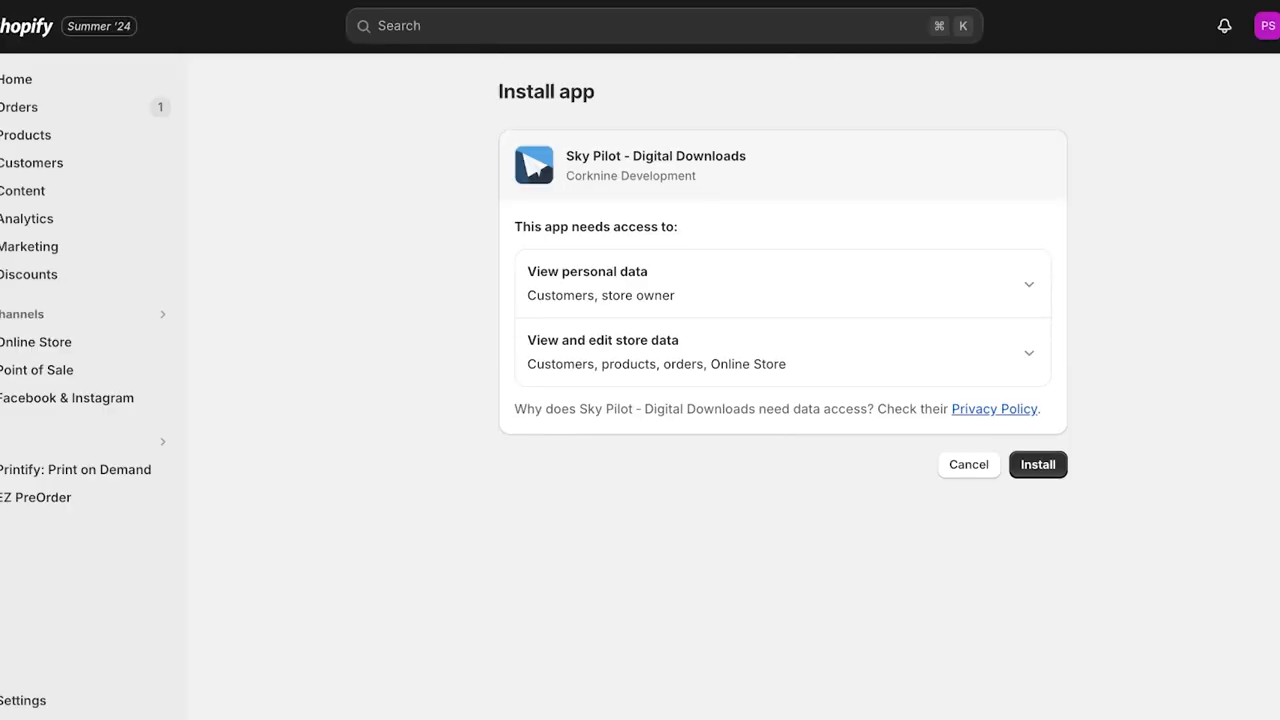
click(1038, 464)
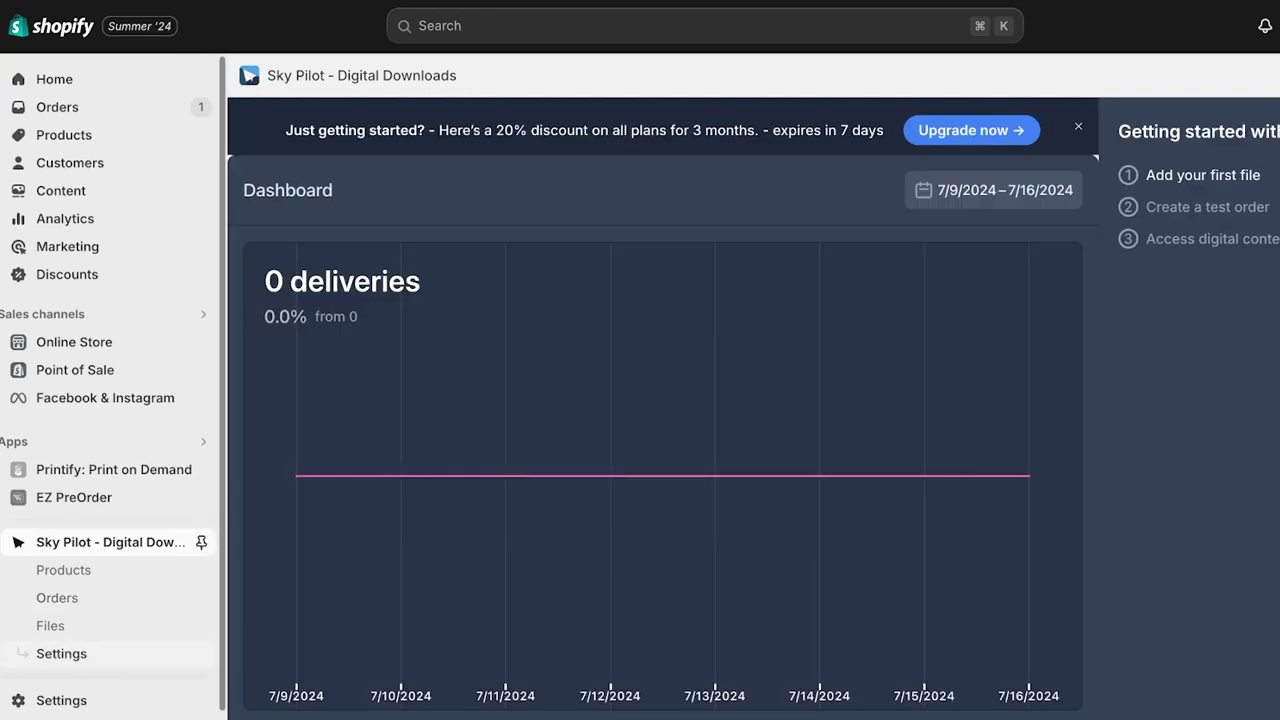
click(201, 542)
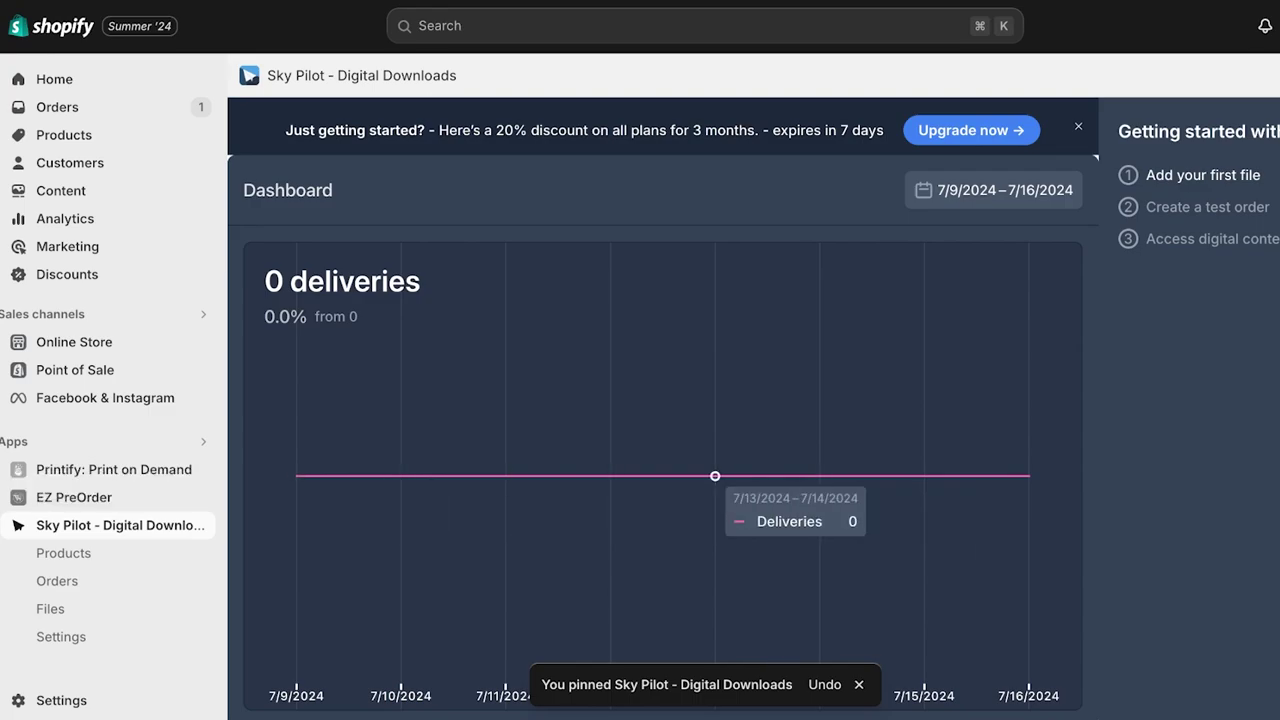
click(858, 684)
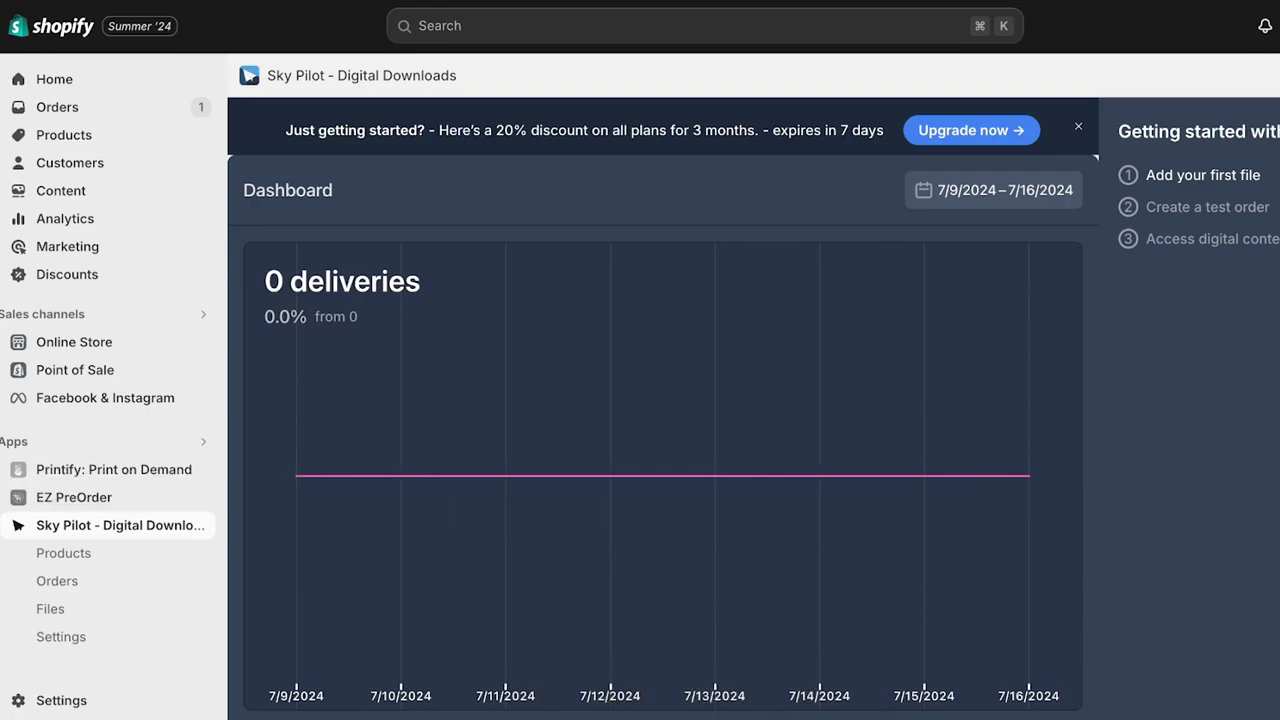
click(1078, 126)
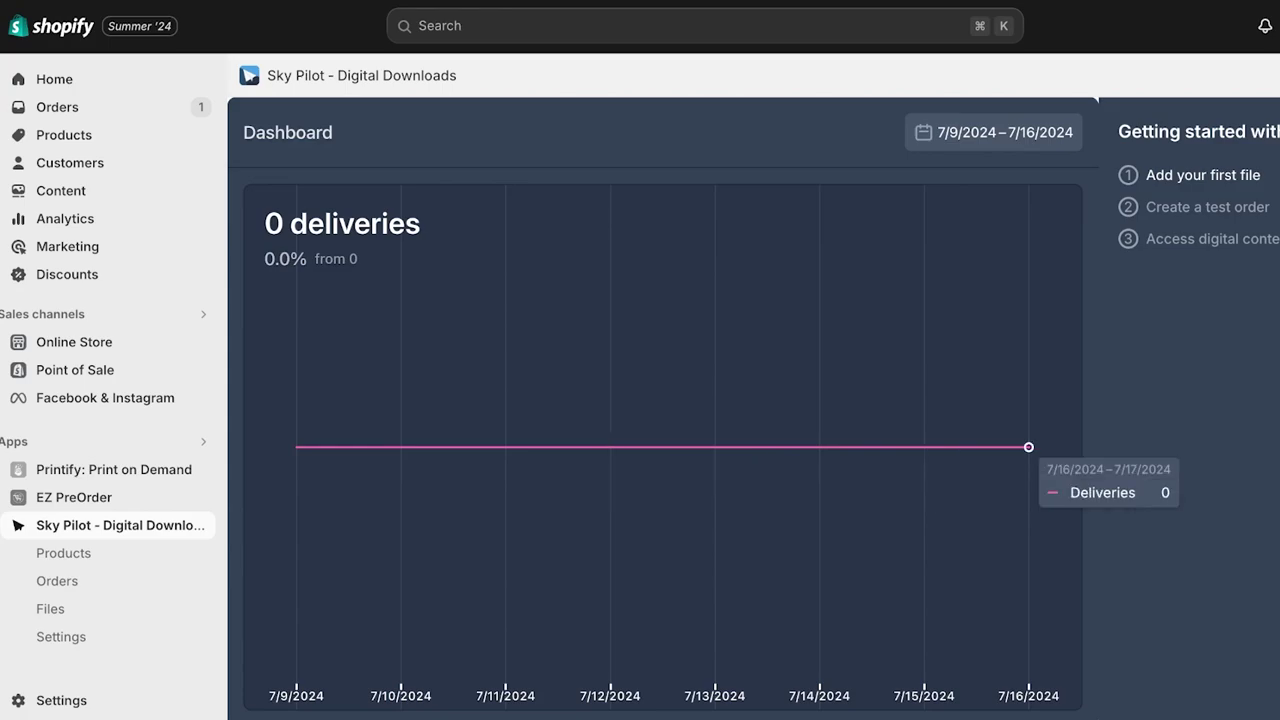
- Open the Sky Pilot products page and look through the products available for digital content
click(63, 553)
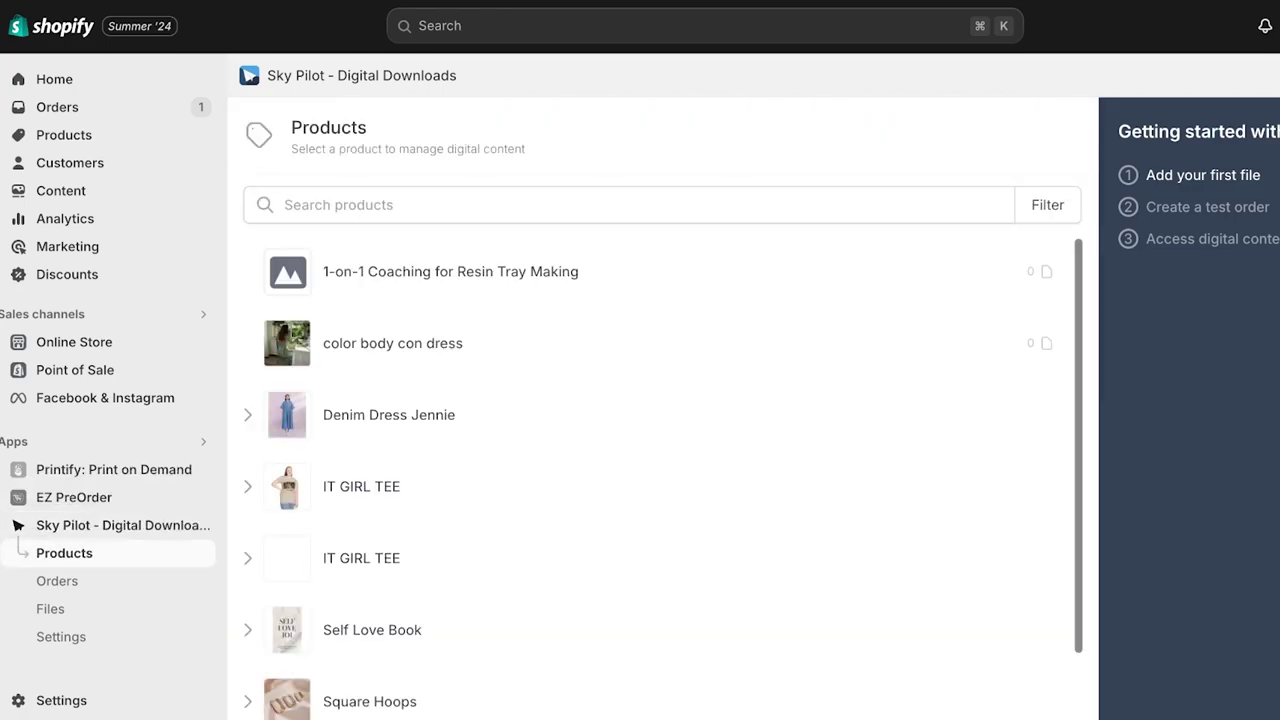
scroll(650, 460, down, 1)
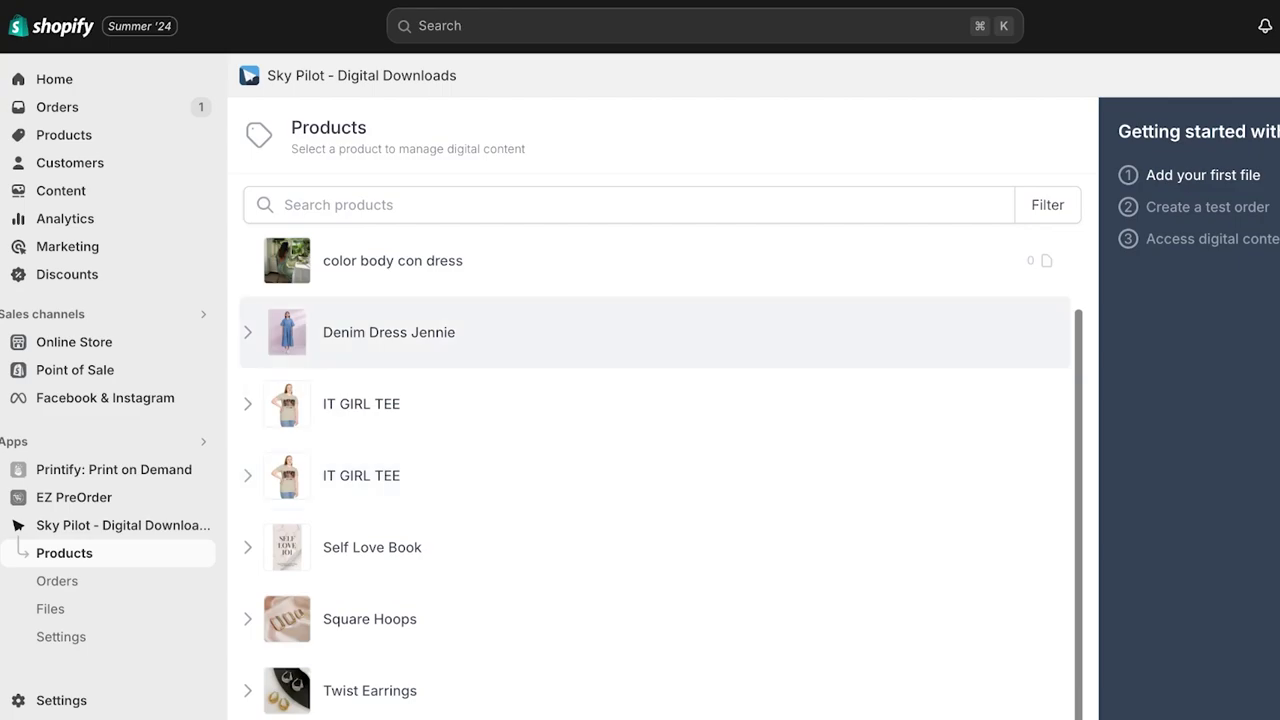
scroll(650, 340, up, 1)
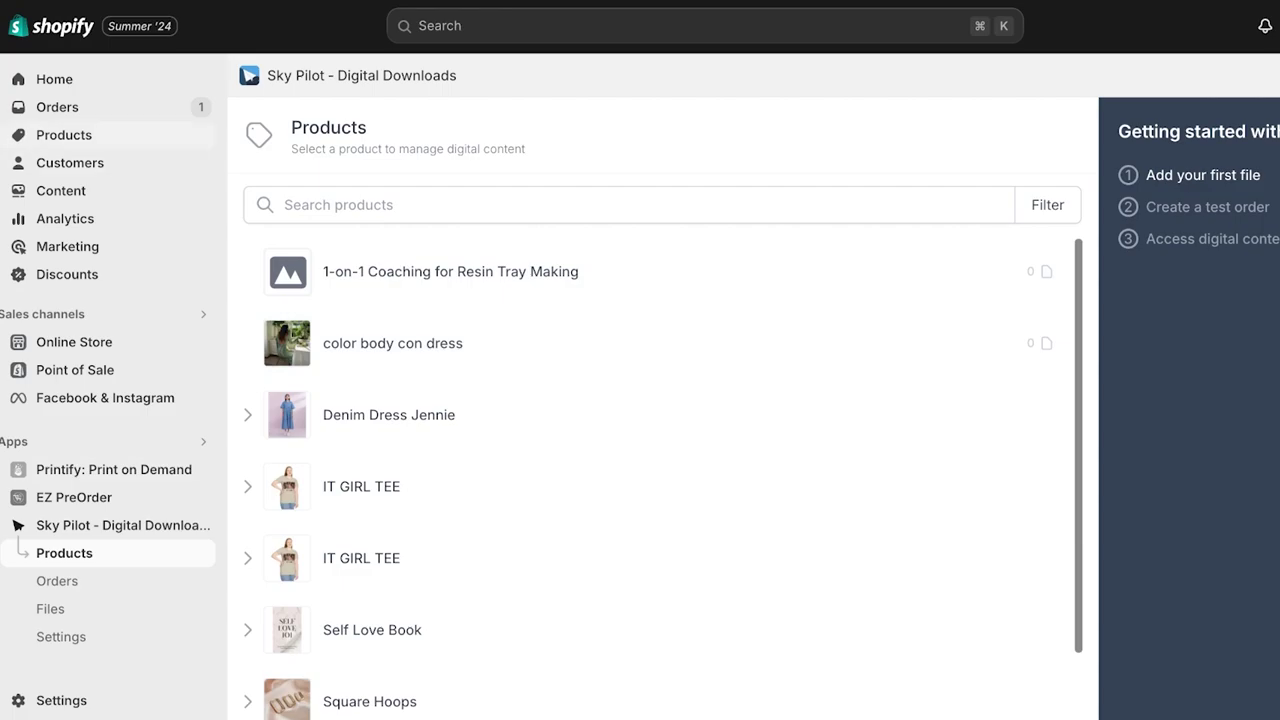
- Start adding a new product in the store's own product list and title it "Shopify Guide"
click(64, 135)
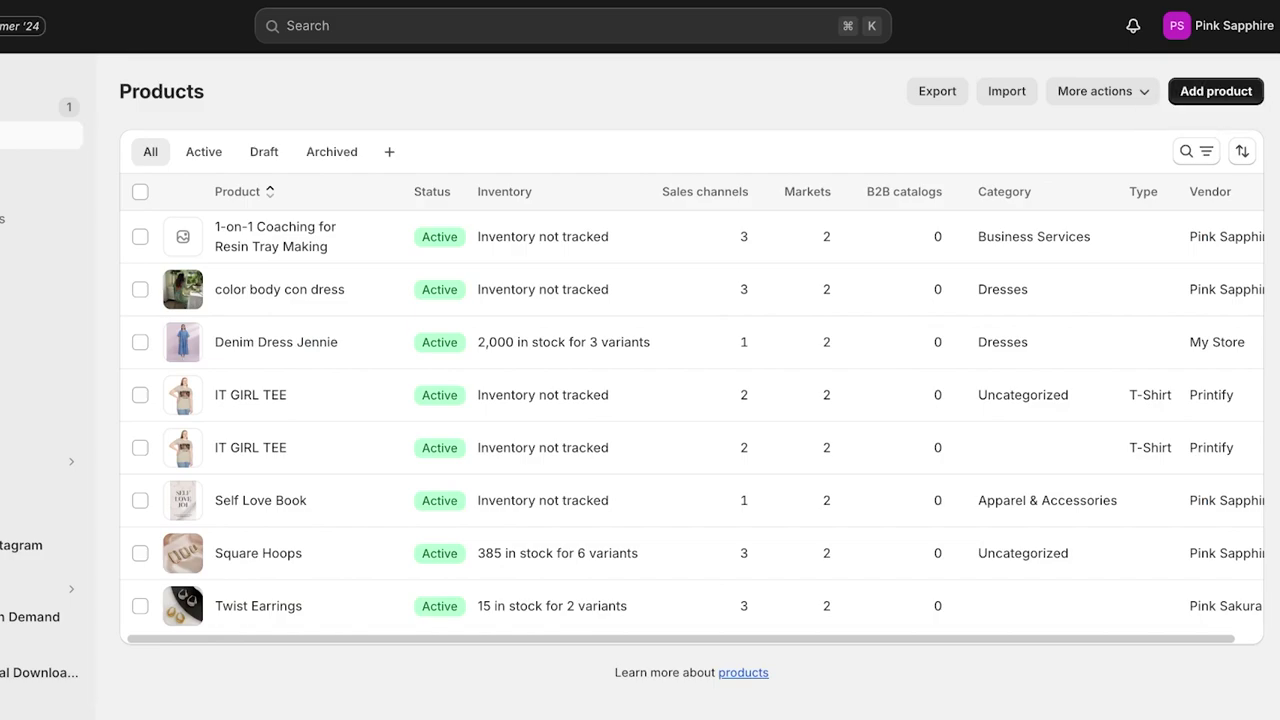
click(1216, 91)
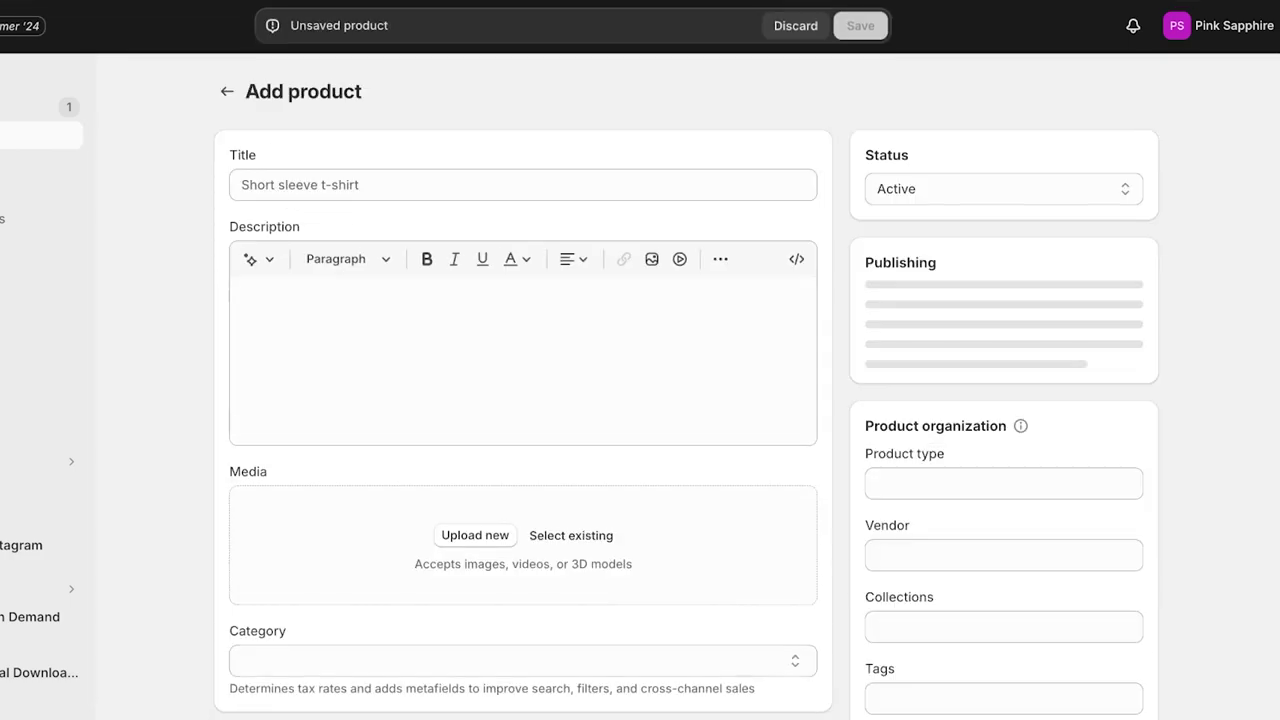
click(522, 184)
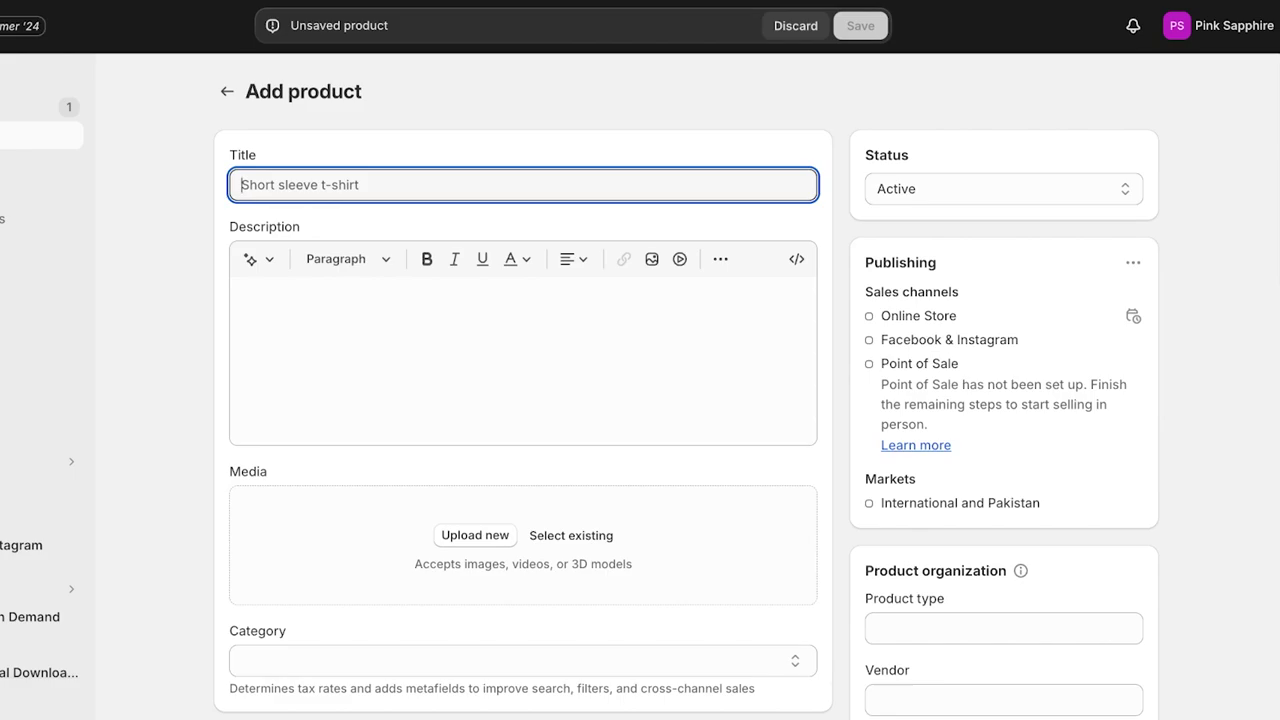
text(S)
key(BackSpace)
text(S)
key(BackSpace)
text(Shop)
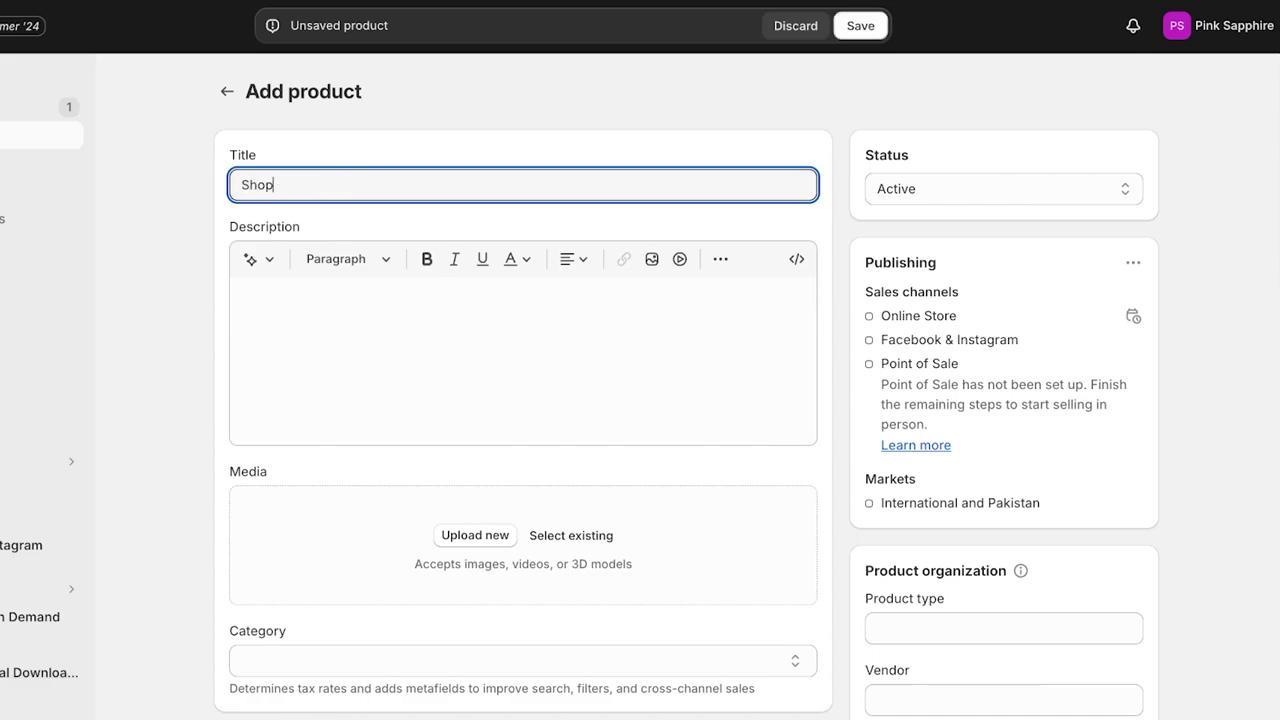
text(ify Guide)
- Enter "ebook for learning shopify. digital download instantly send via email" as the features and keywords for generating the product description
click(259, 259)
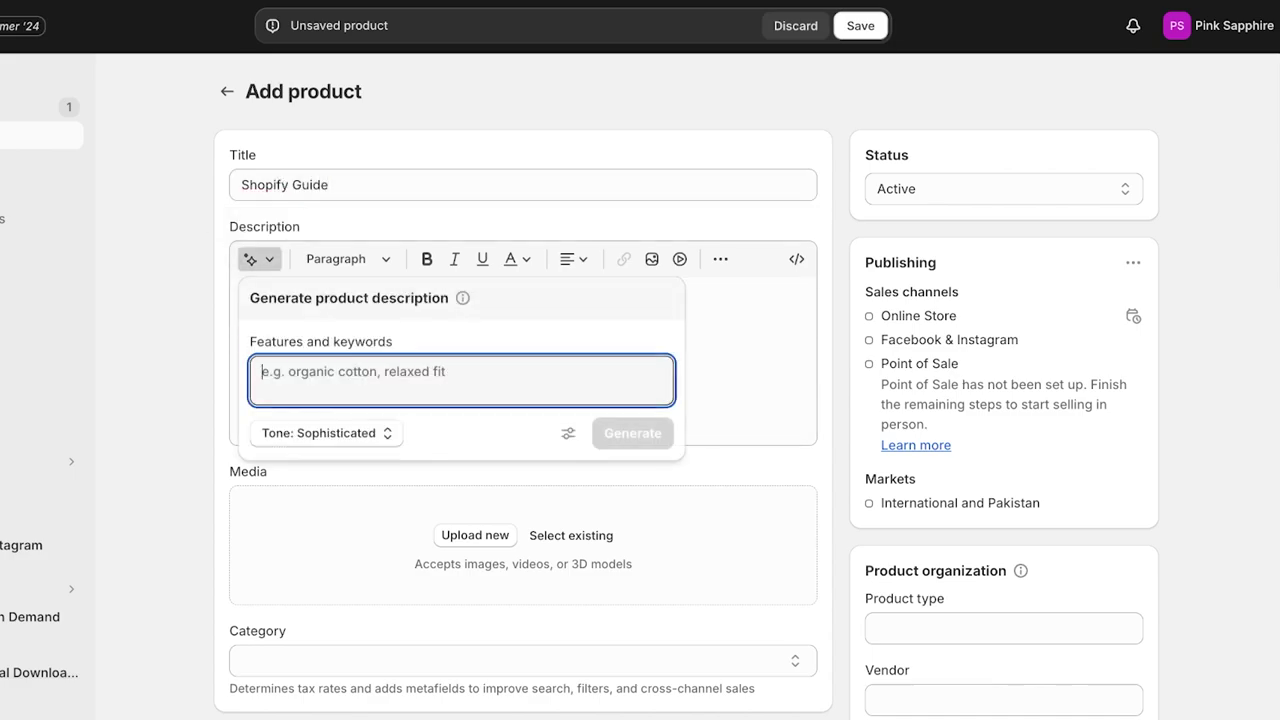
text(ebook )
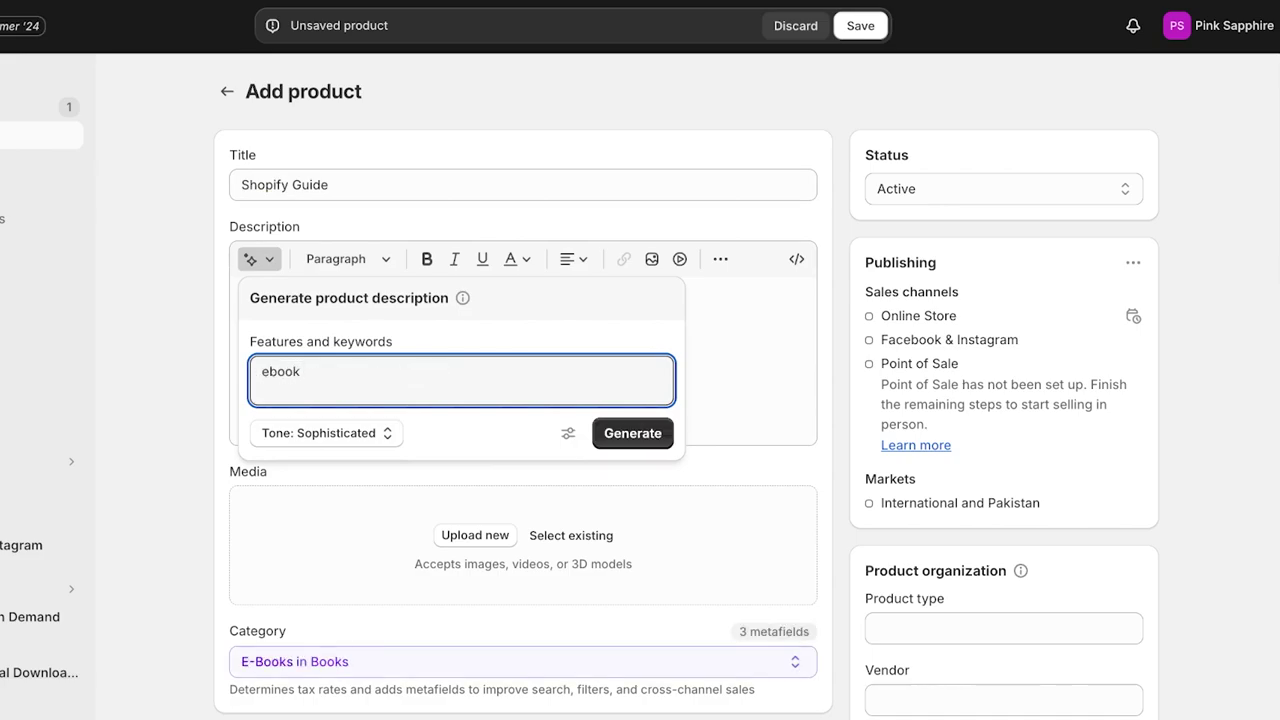
text(for learning shopify. de)
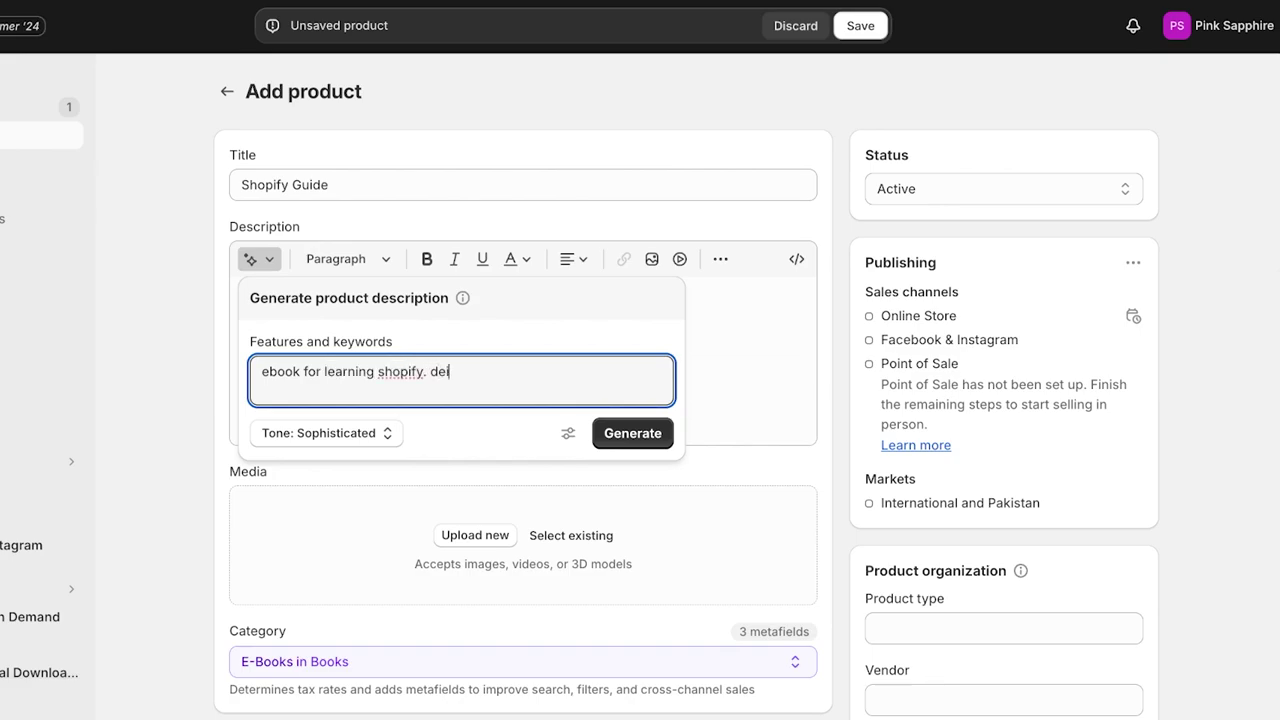
key(BackSpace)
text(igital download ins)
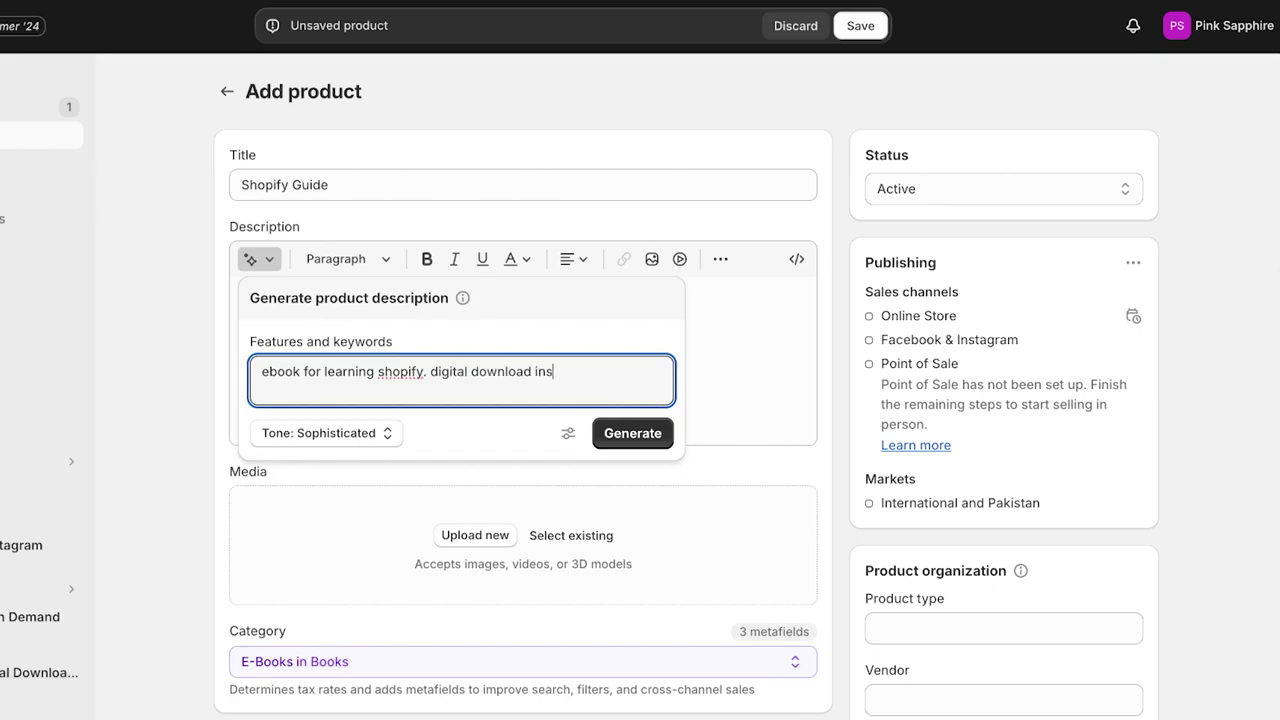
text(tantly send via email)
key(Return)
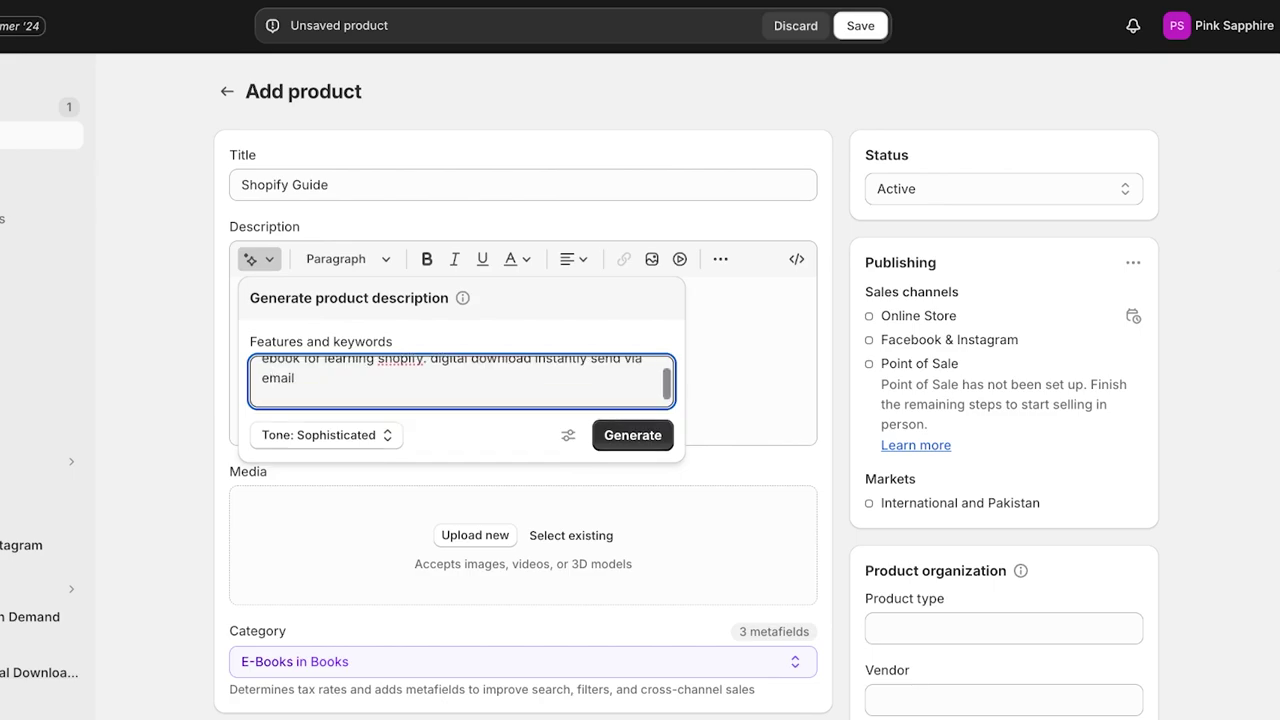
- Generate the product description in the Expert tone and keep the generated text
click(326, 435)
click(347, 137)
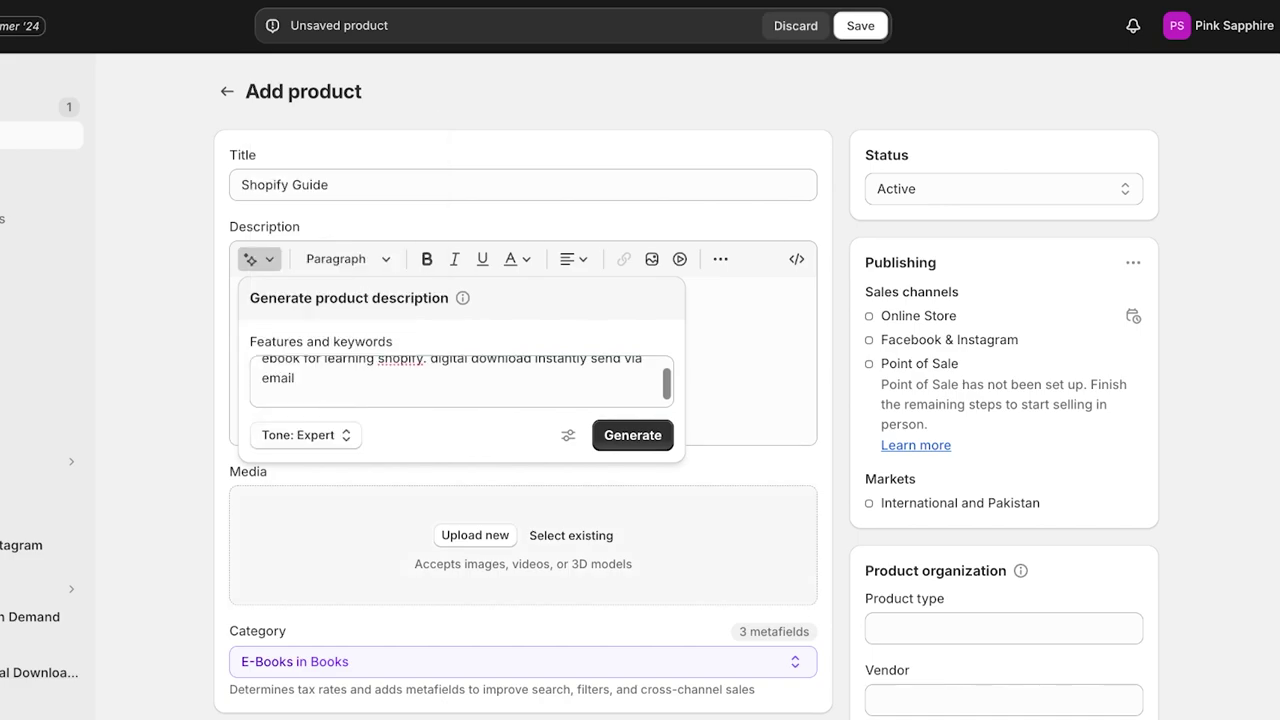
click(632, 435)
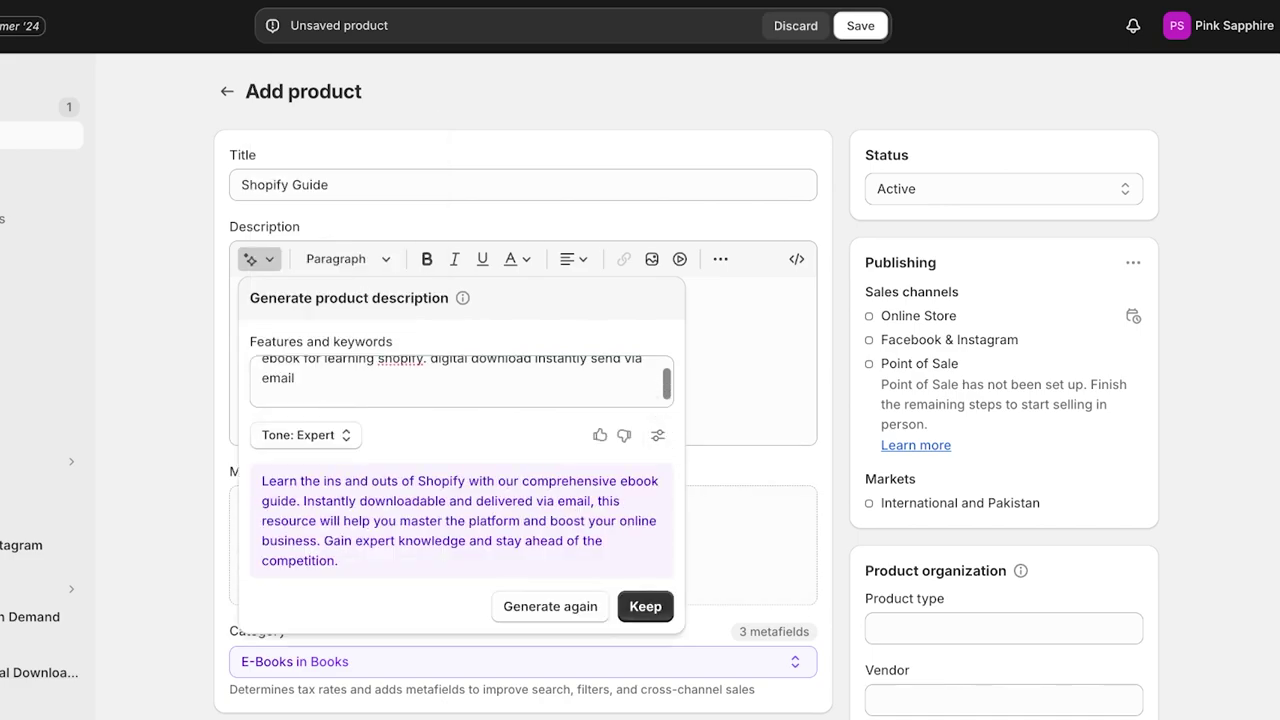
click(645, 606)
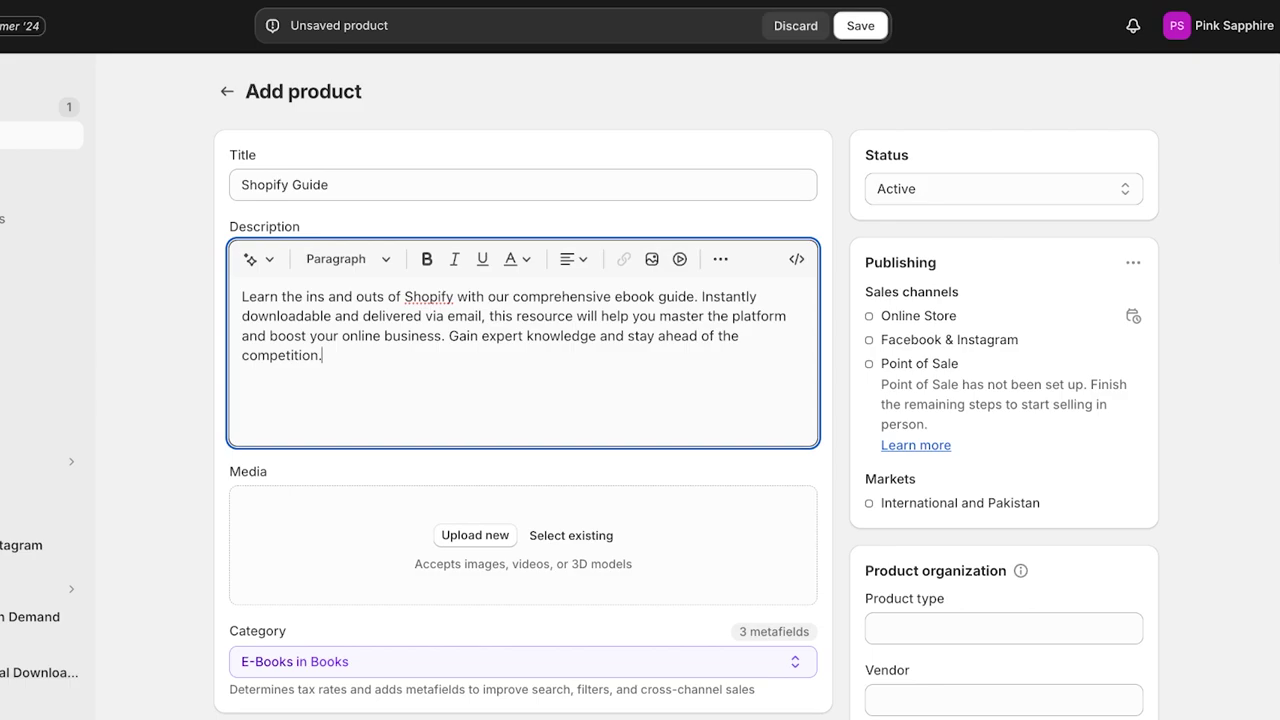
- Add the "Sell E-Books" cover image to the product's media
scroll(640, 400, down, 2)
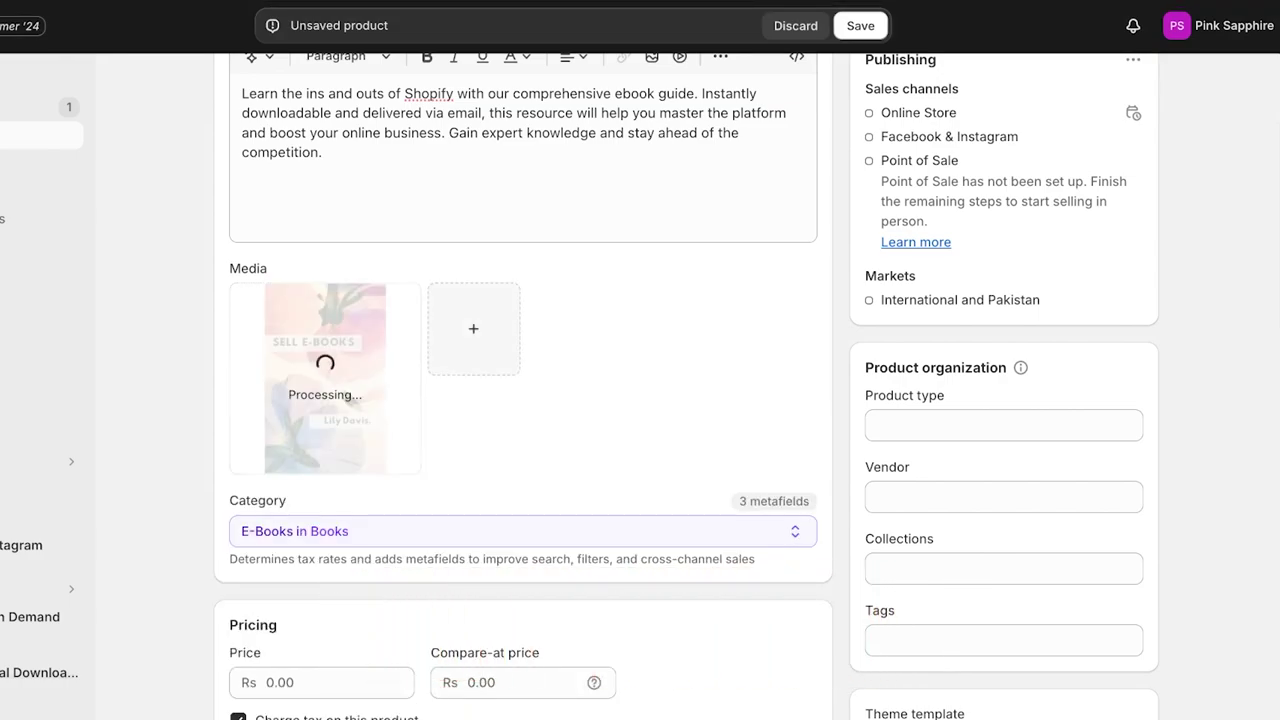
scroll(640, 386, down, 2)
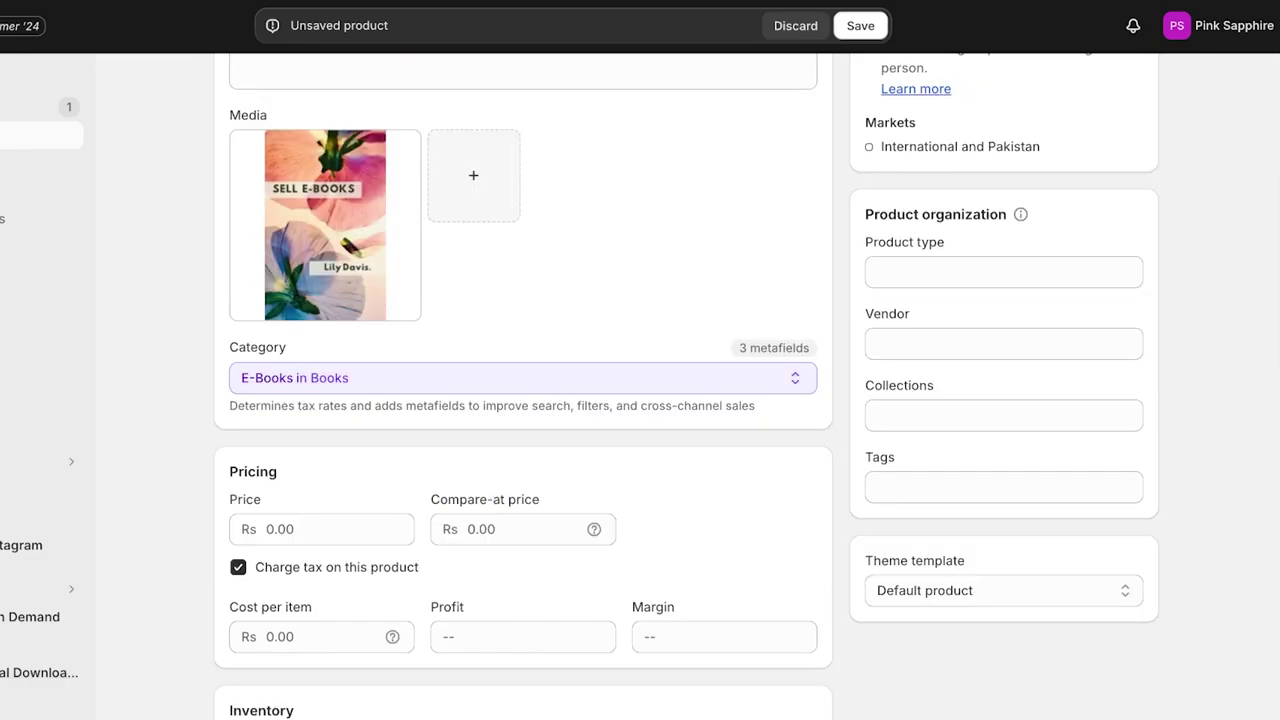
scroll(640, 386, up, 3)
scroll(640, 386, down, 5)
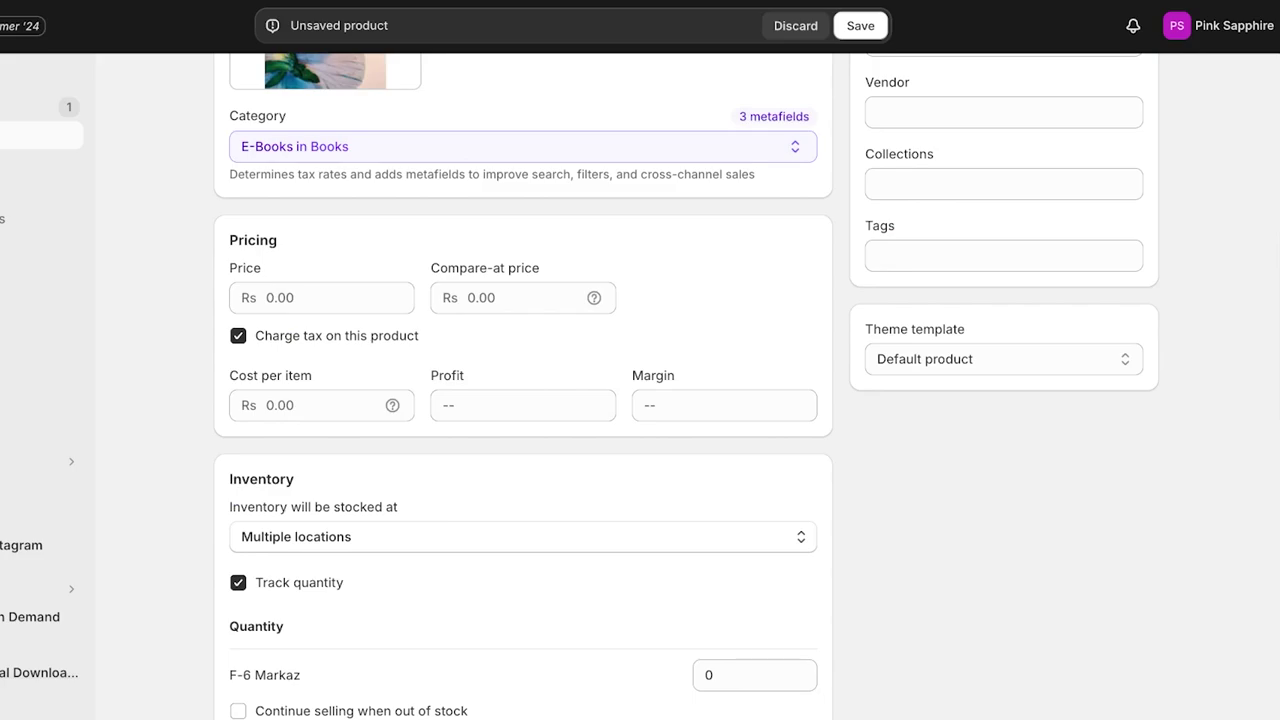
- Set the product price to Rs 50 and turn off charging tax on it
click(267, 297)
text(100)
key(BackSpace)
key(BackSpace)
key(BackSpace)
text(50)
click(238, 335)
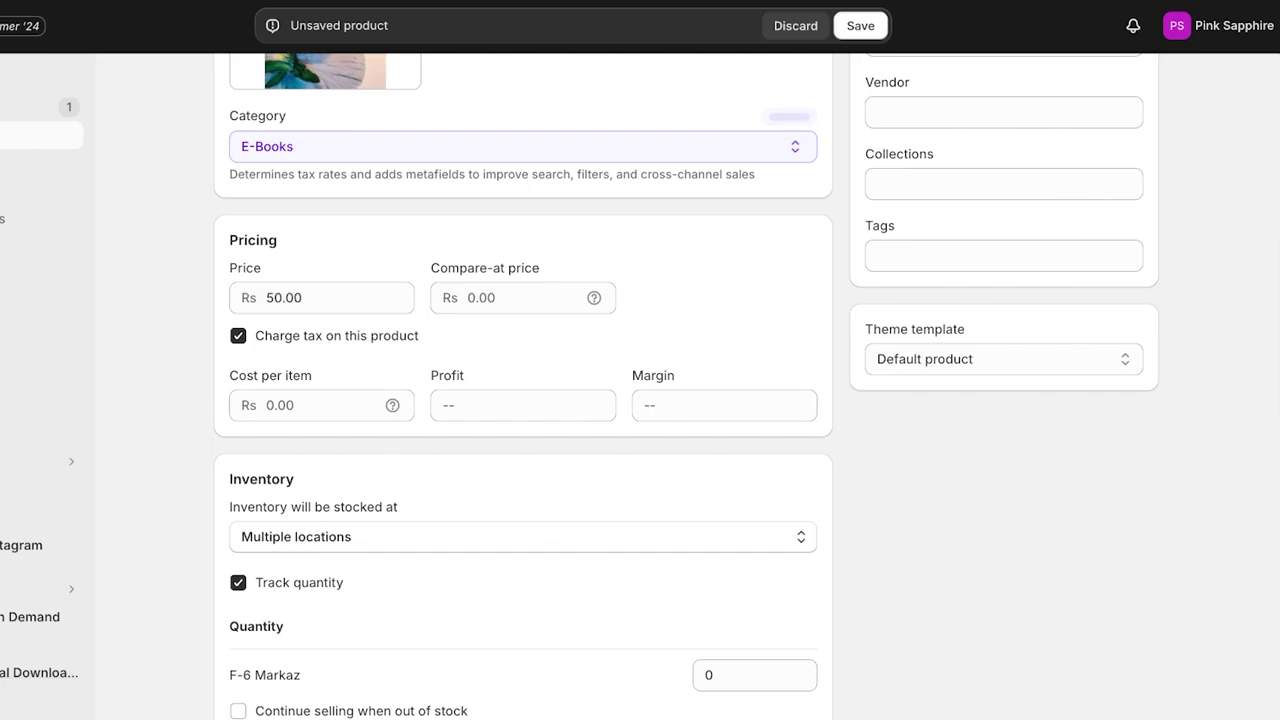
- Turn off quantity tracking and unmark the item as a physical product
scroll(640, 386, down, 2)
click(238, 415)
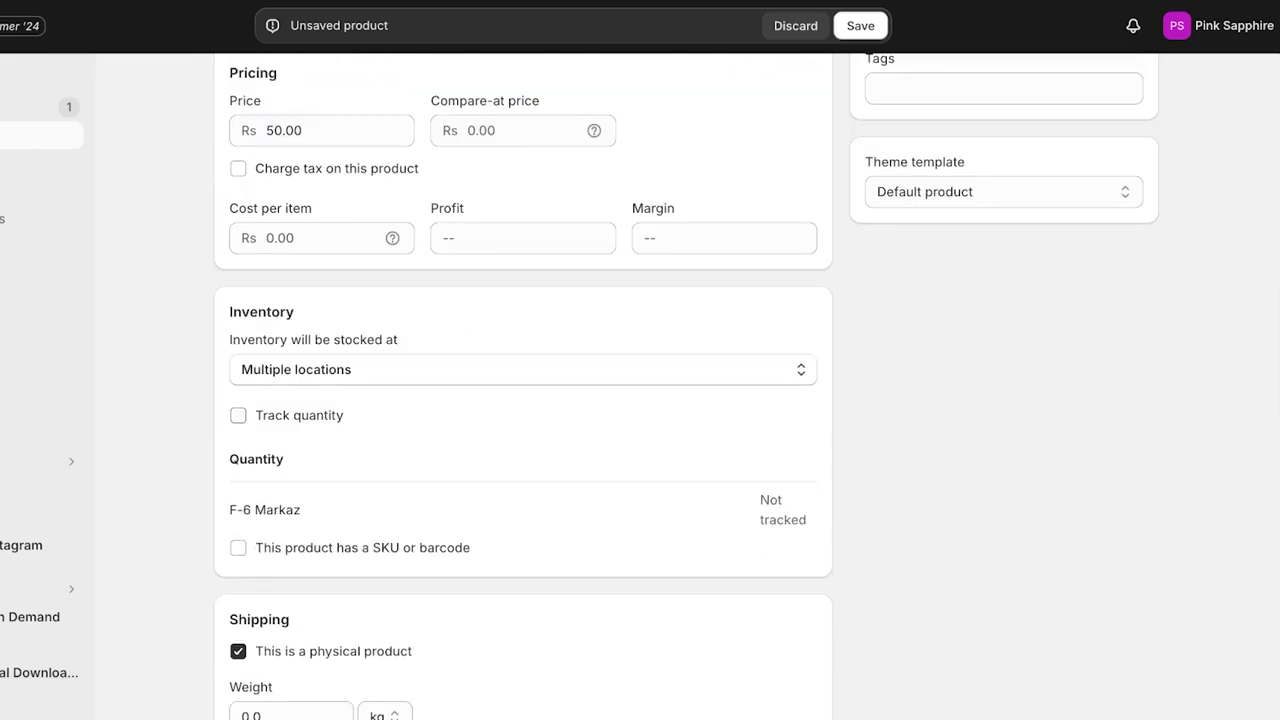
scroll(687, 386, down, 2)
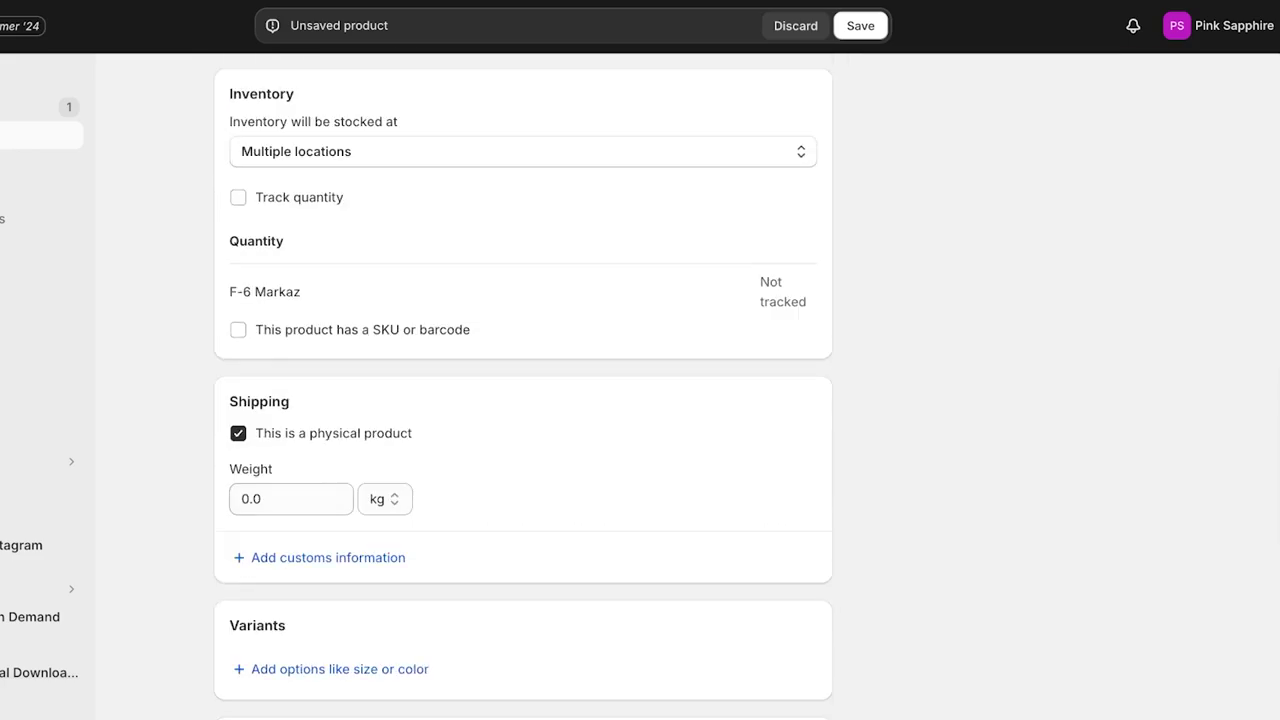
click(238, 433)
- Check the category metafields and search engine listing, and save the new product
scroll(340, 417, down, 2)
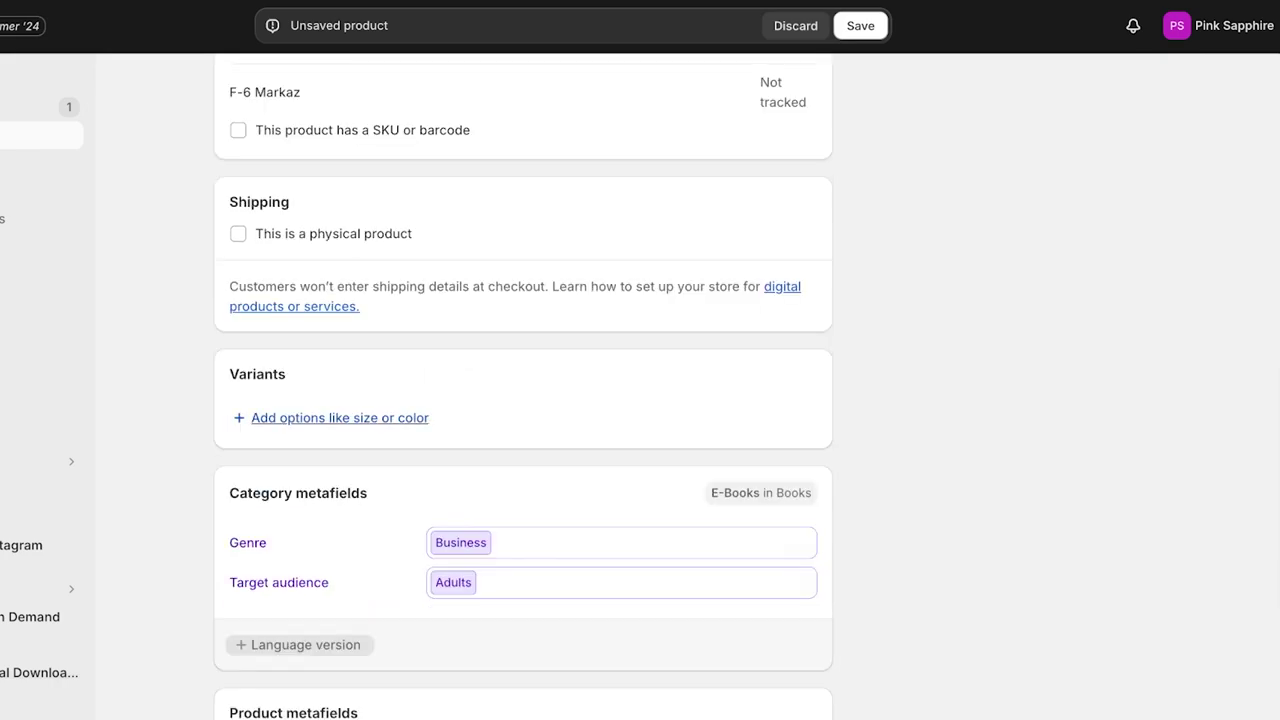
scroll(340, 417, down, 3)
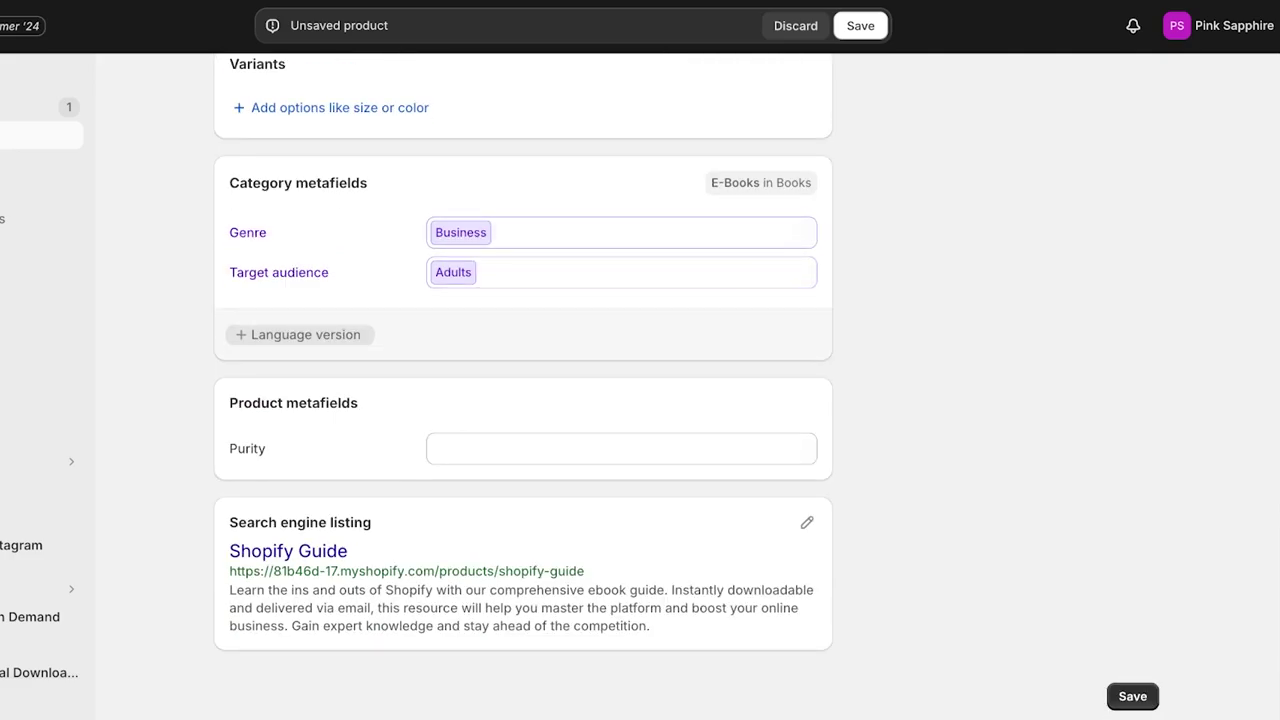
click(1133, 696)
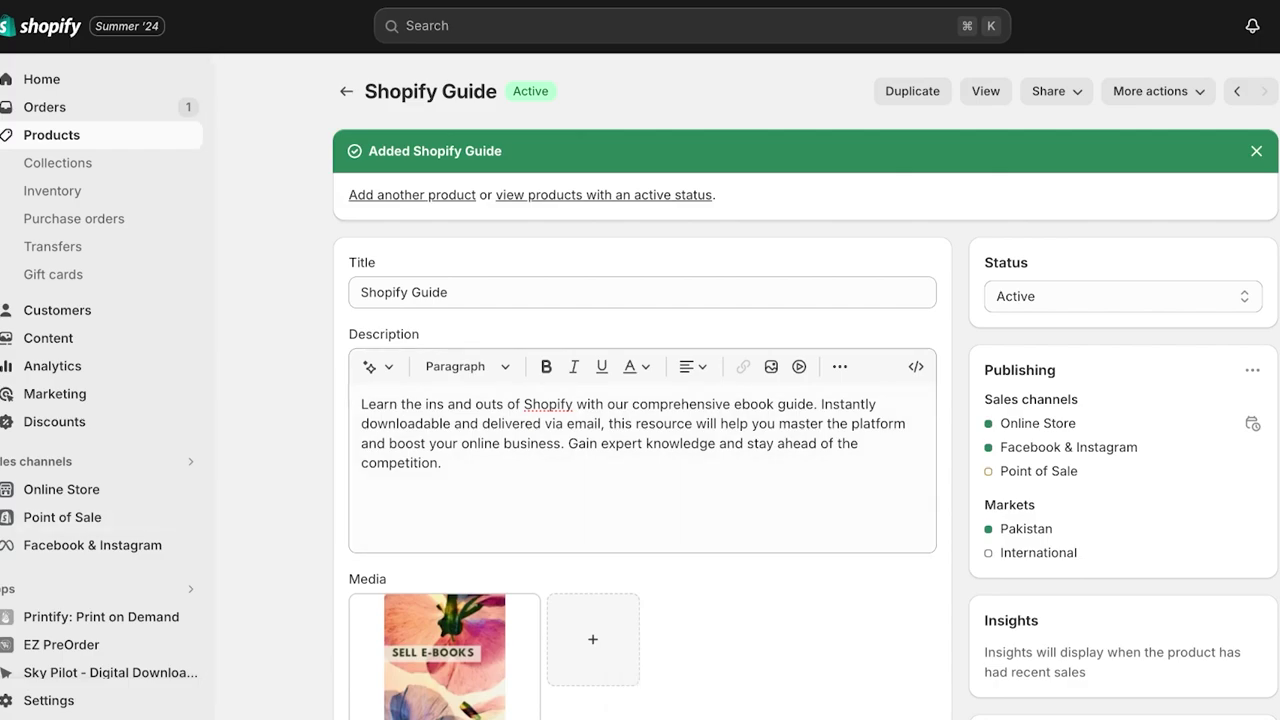
- Open Shopify Guide in the Sky Pilot products and attach the file "Pink And Purple Floral Photo Wattpad Book Cover.pdf"
click(110, 672)
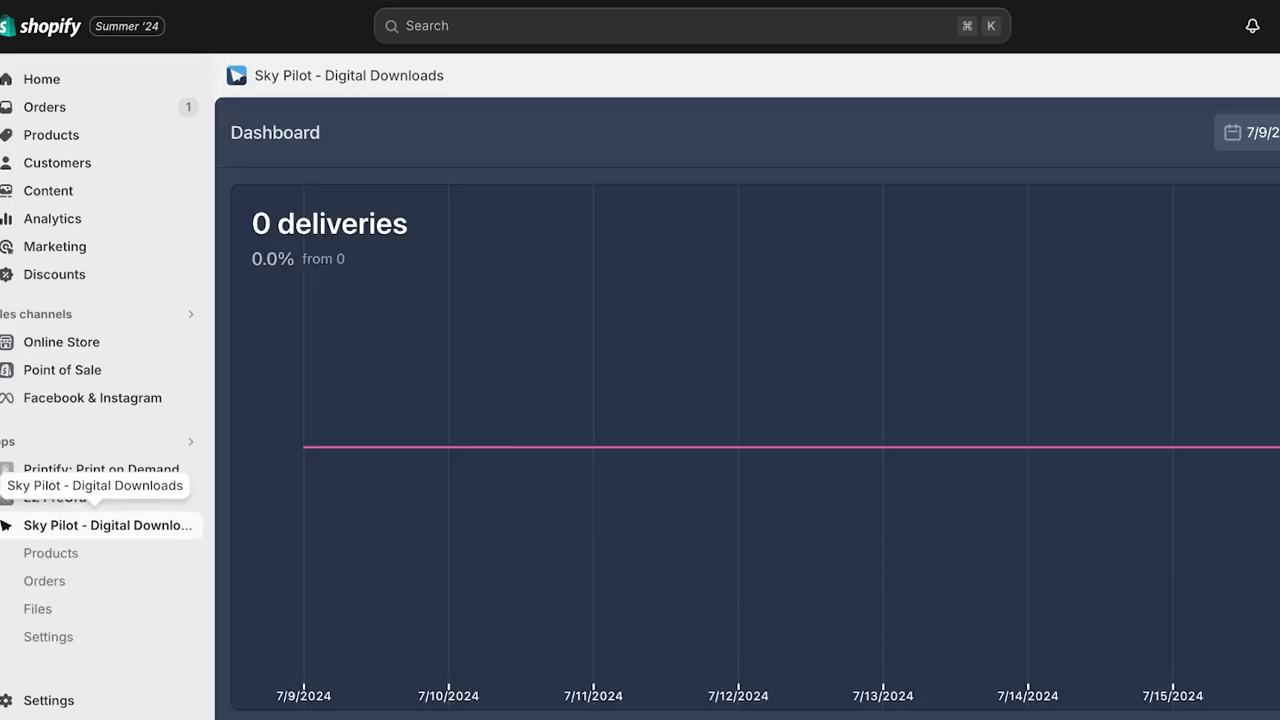
click(50, 553)
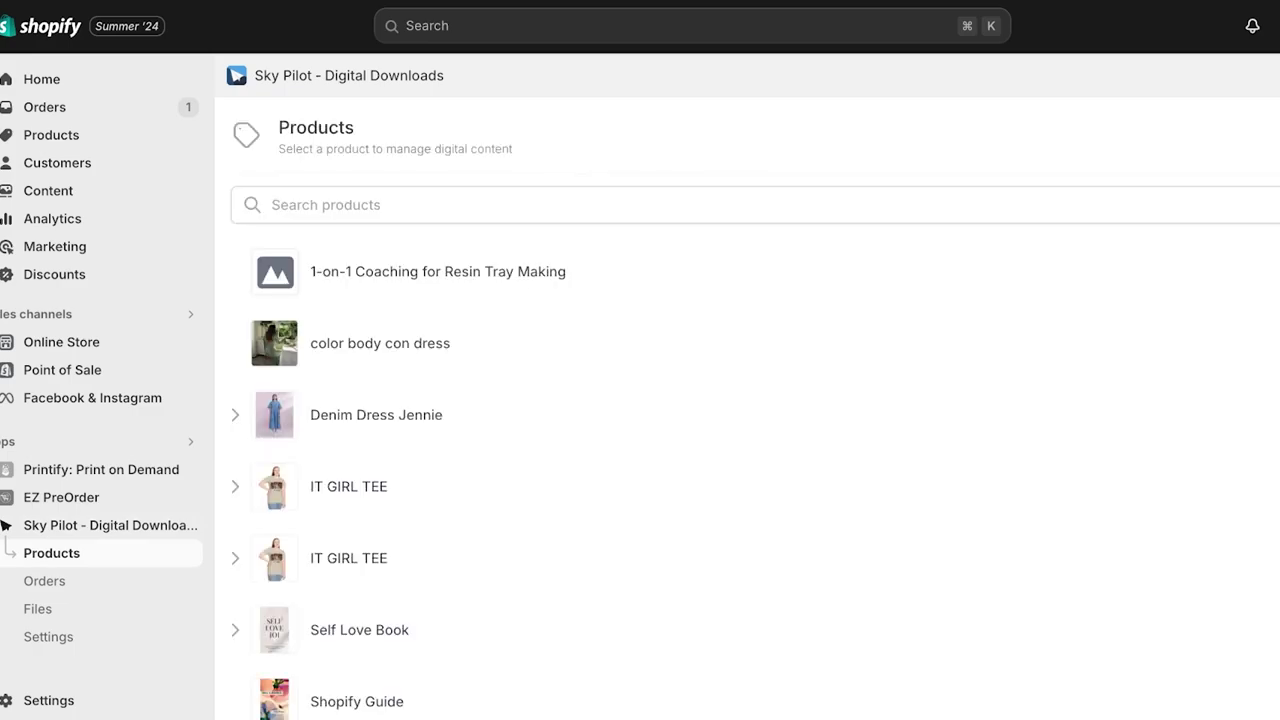
scroll(754, 450, down, 2)
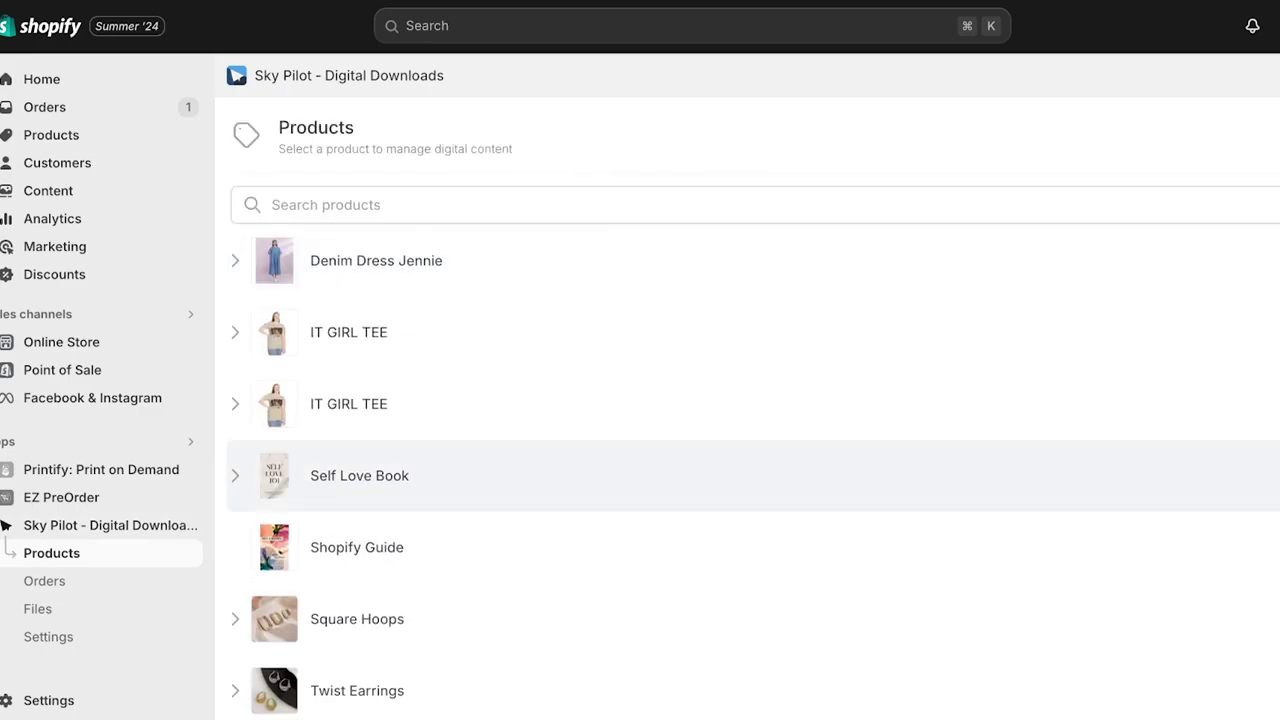
click(357, 547)
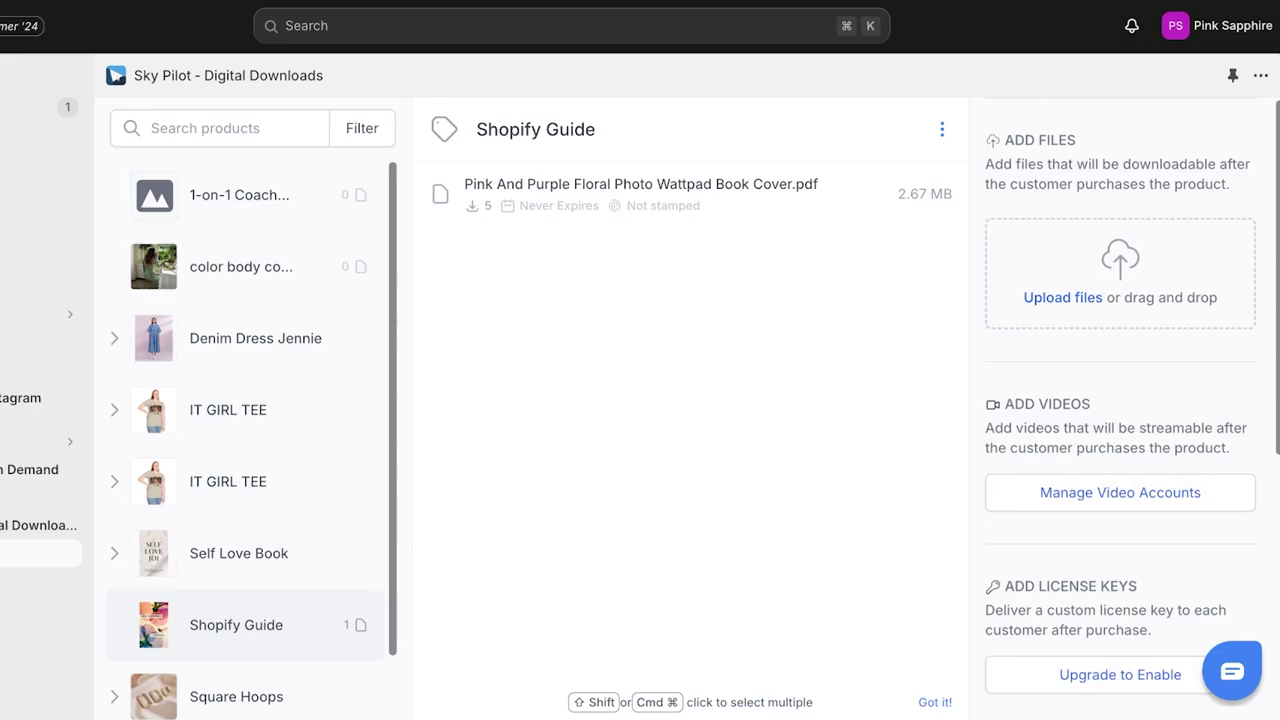
- Enable Mark as Fulfilled for Shopify Guide so its orders are fulfilled after completion
scroll(250, 420, down, 1)
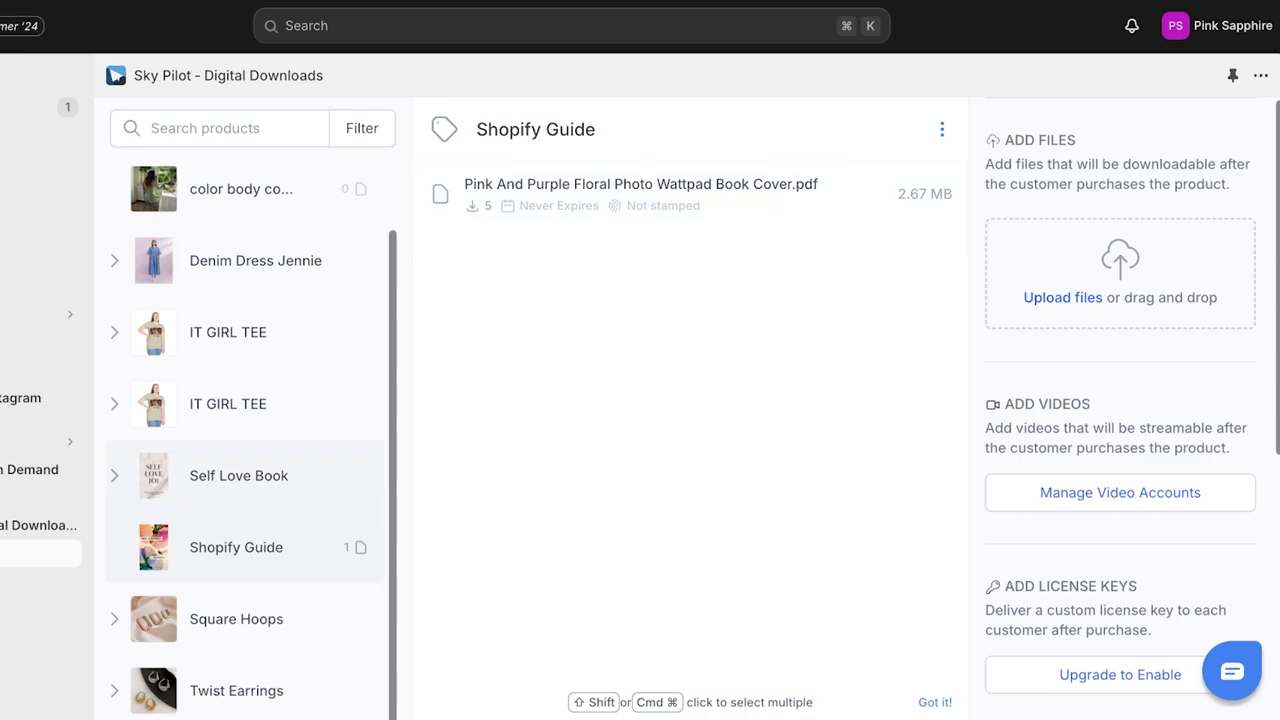
scroll(1120, 400, down, 5)
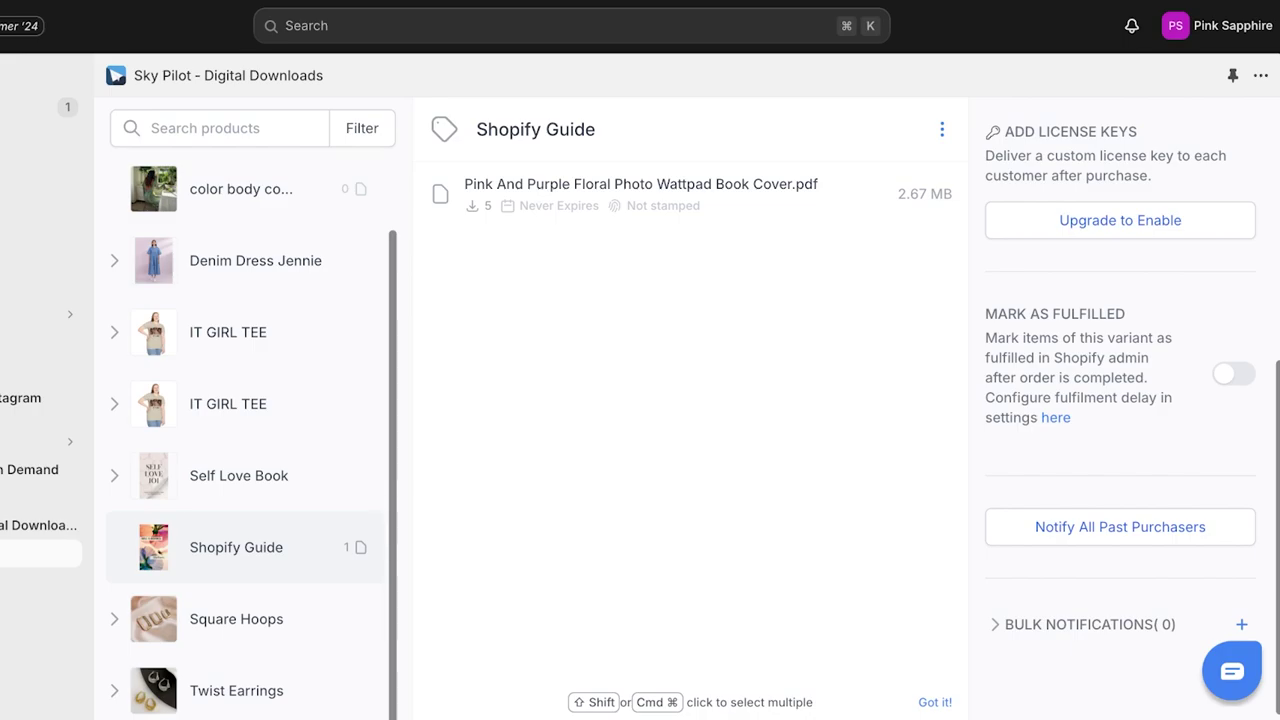
scroll(1120, 400, up, 2)
scroll(1120, 400, down, 2)
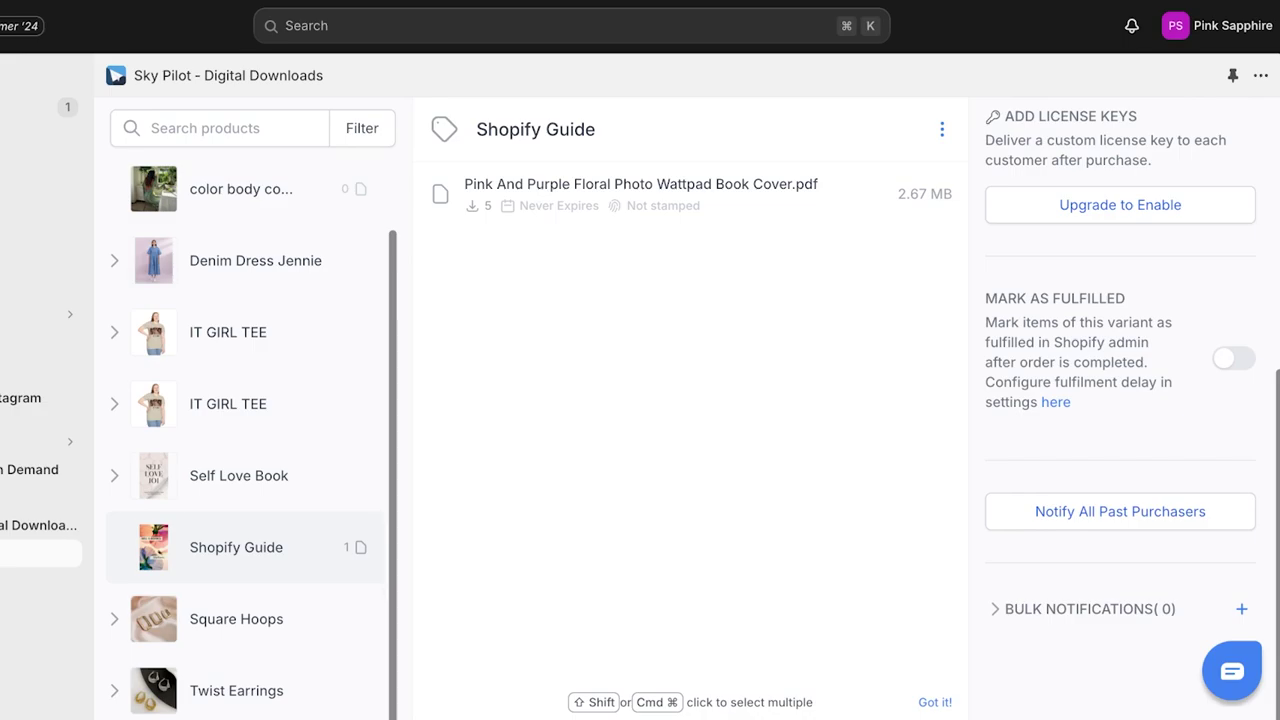
click(1233, 358)
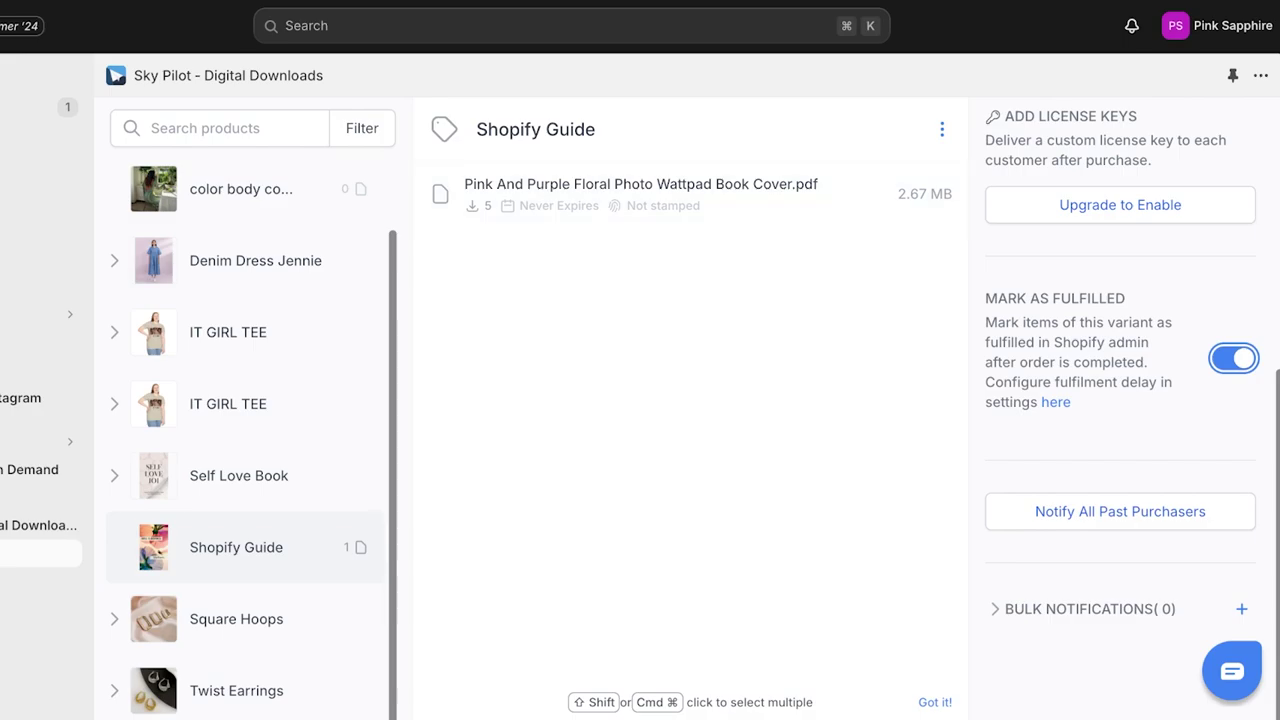
- Examine the additional actions for Shopify Guide and its file, video and license key options
click(941, 129)
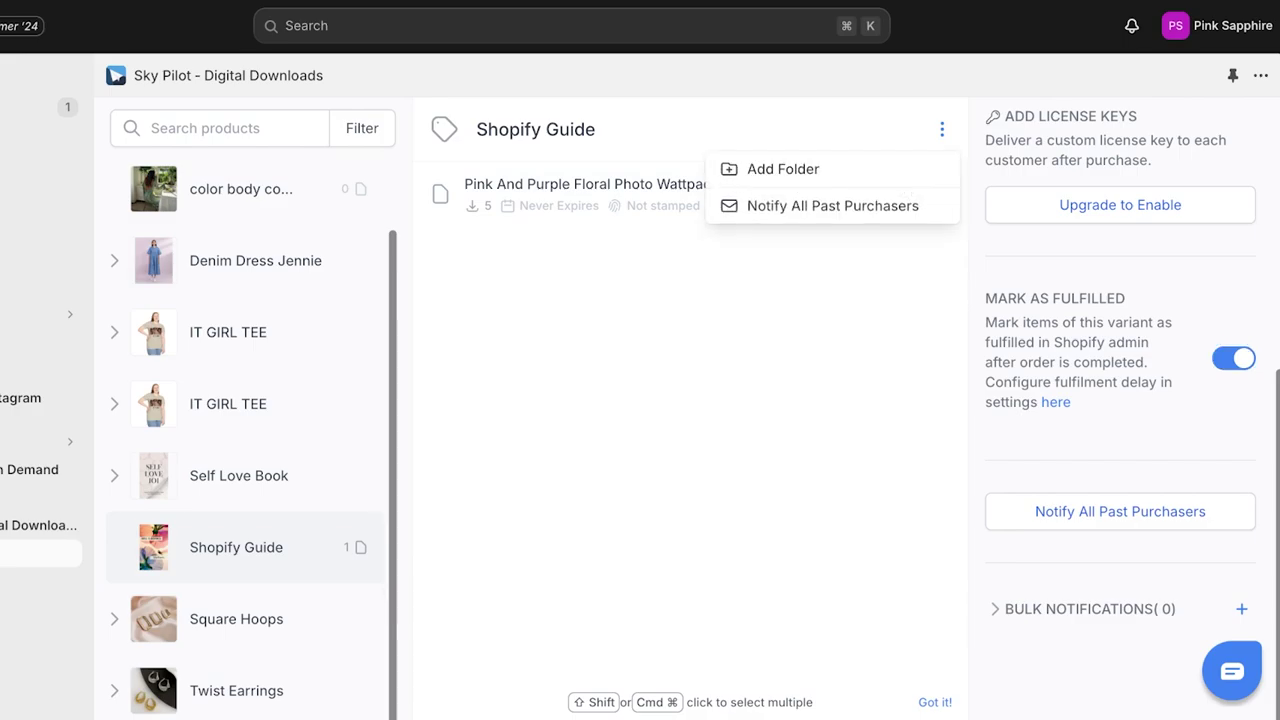
key(Escape)
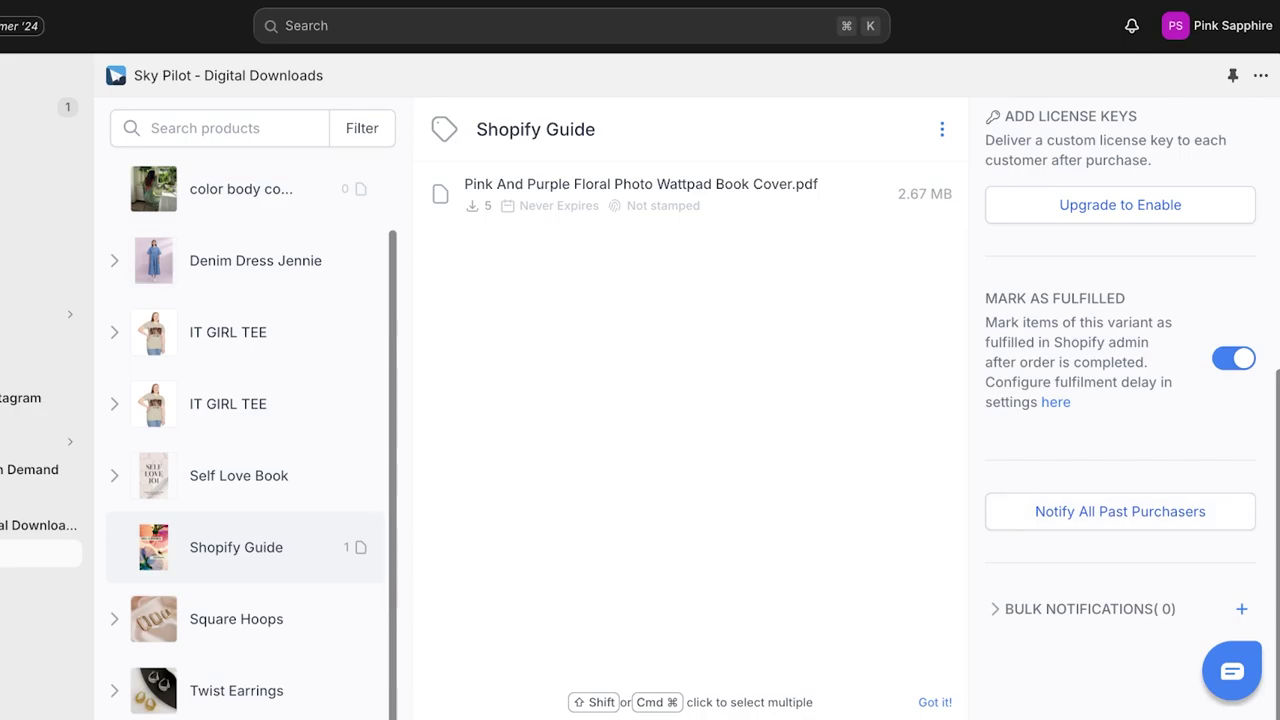
scroll(1120, 400, up, 5)
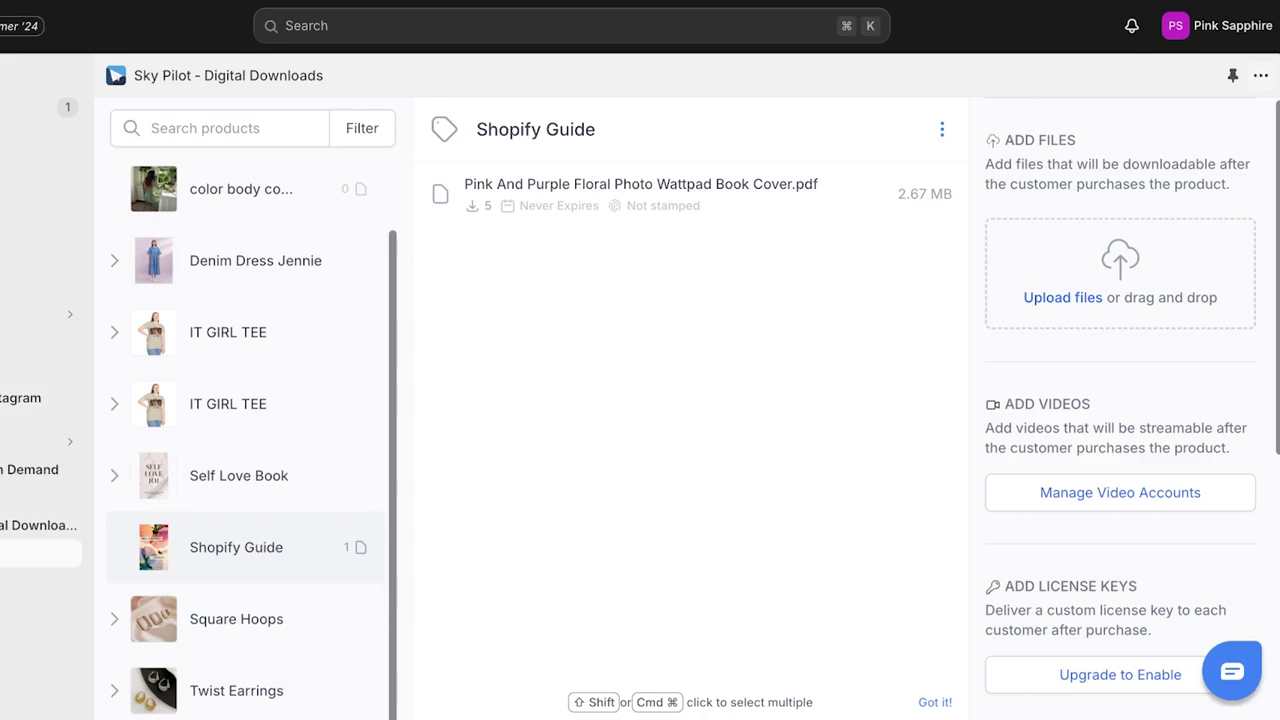
scroll(1120, 400, down, 5)
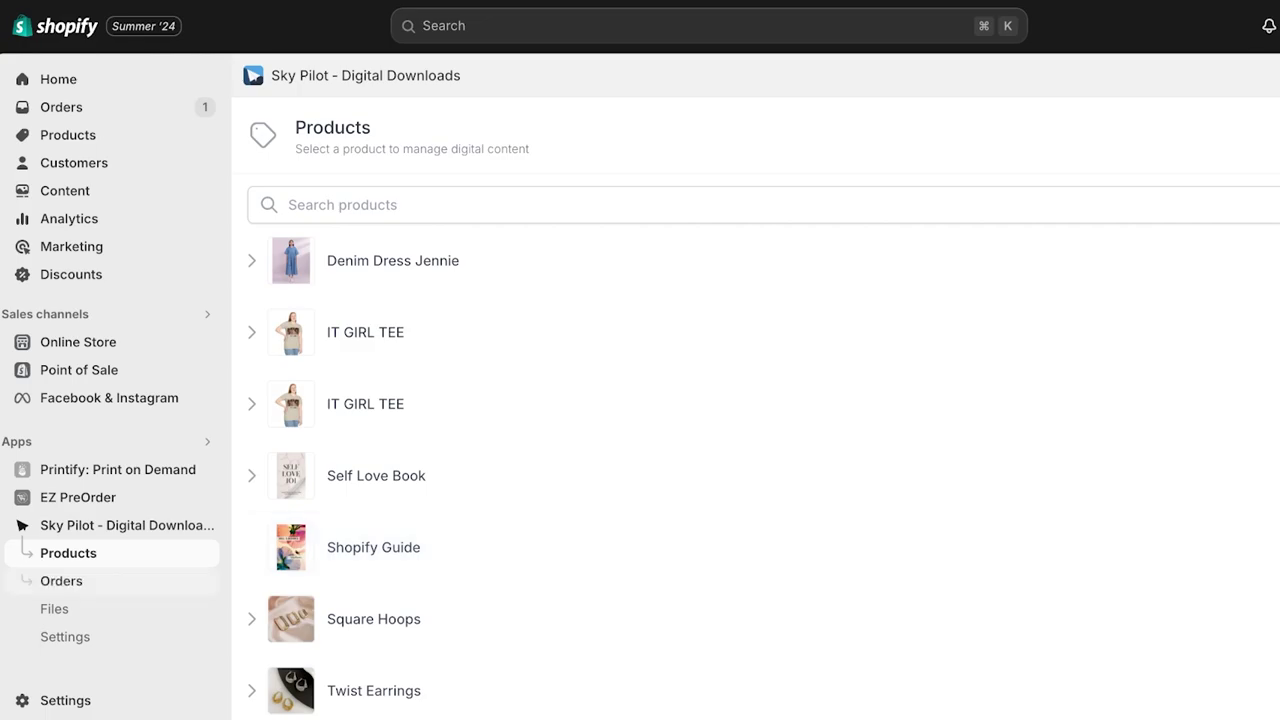
- View the Sky Pilot orders page and its list of uploaded files
click(61, 580)
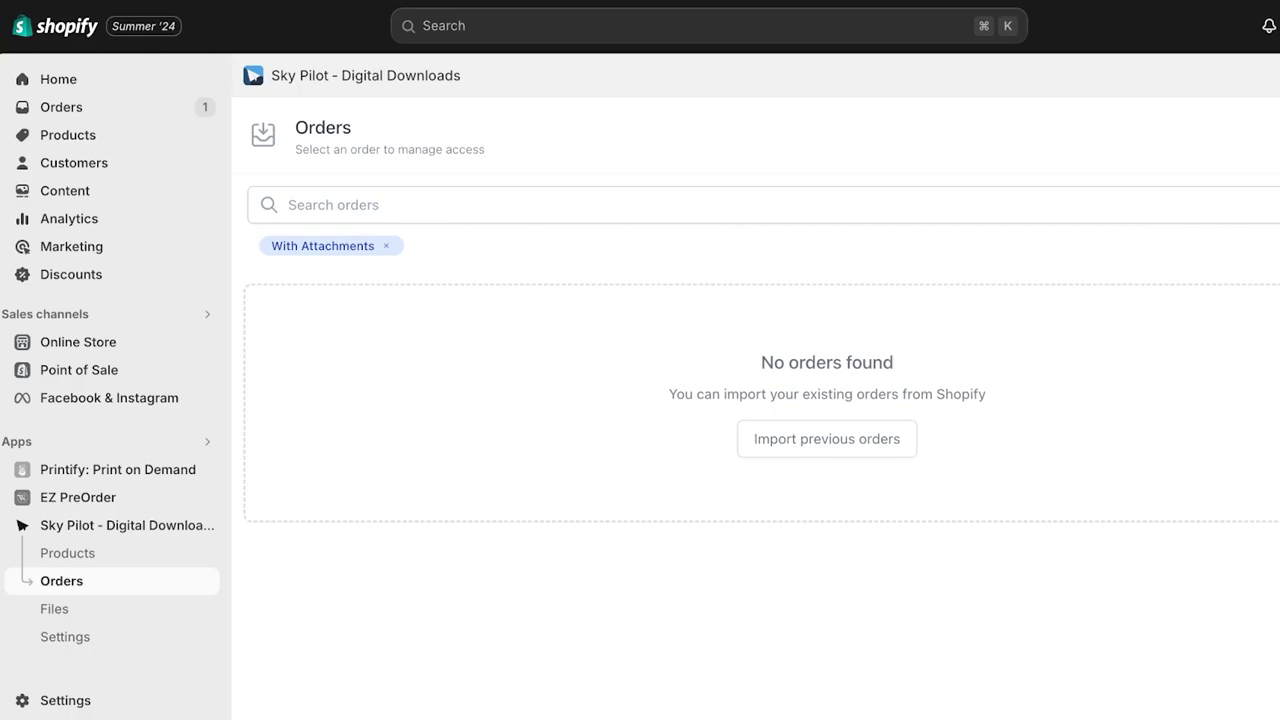
click(54, 608)
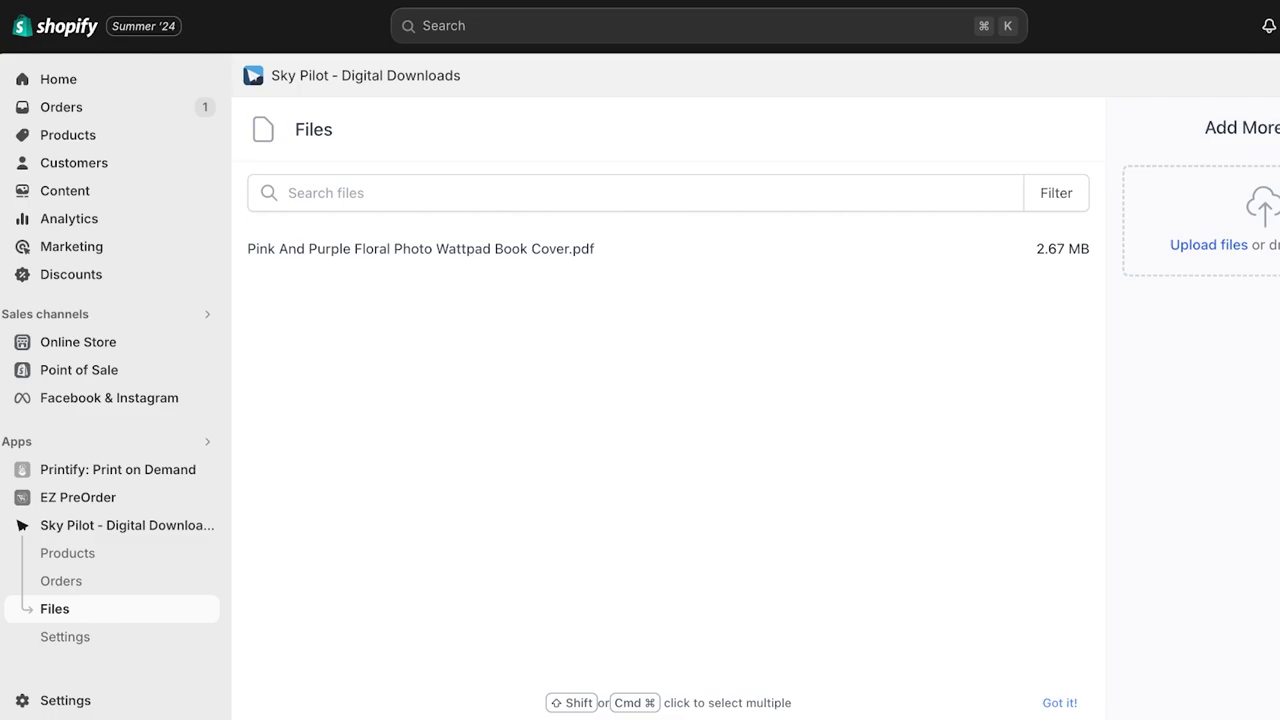
- Open Sky Pilot's delivery settings and examine the options for download limit, required login, pending payments, fraud prevention and iOS downloads
click(65, 636)
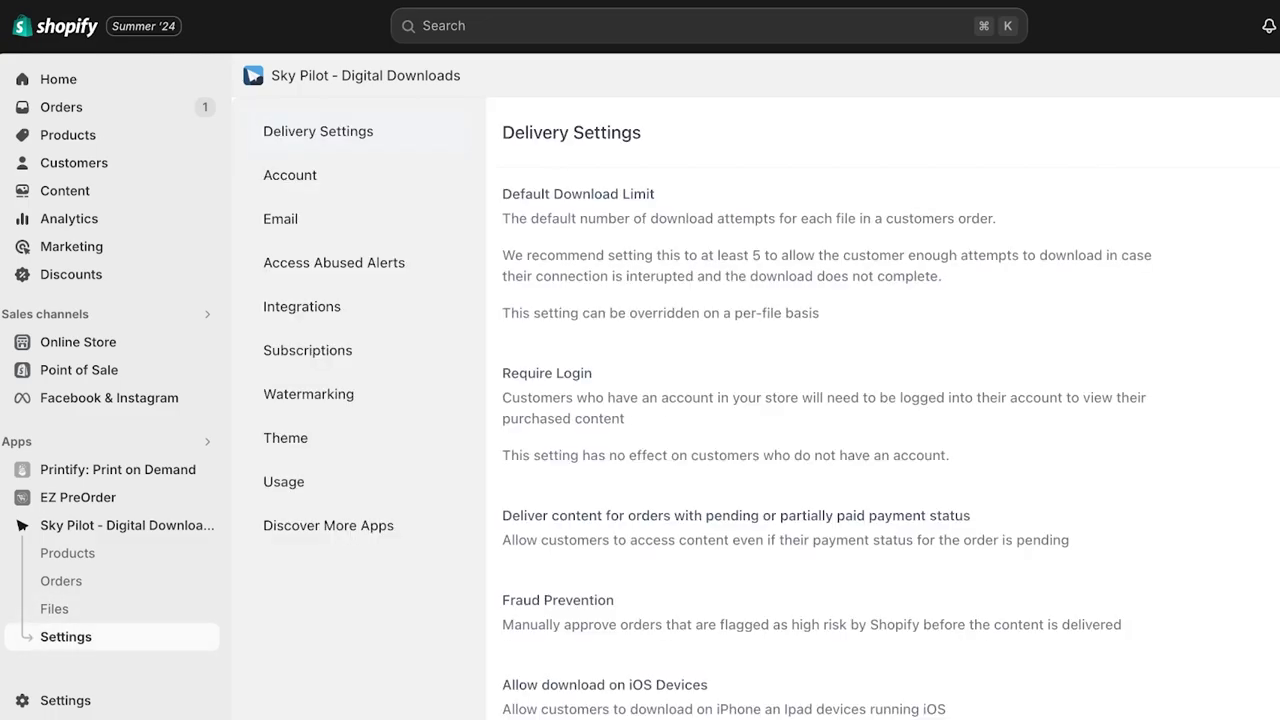
scroll(824, 444, down, 2)
scroll(824, 444, up, 2)
scroll(827, 444, down, 1)
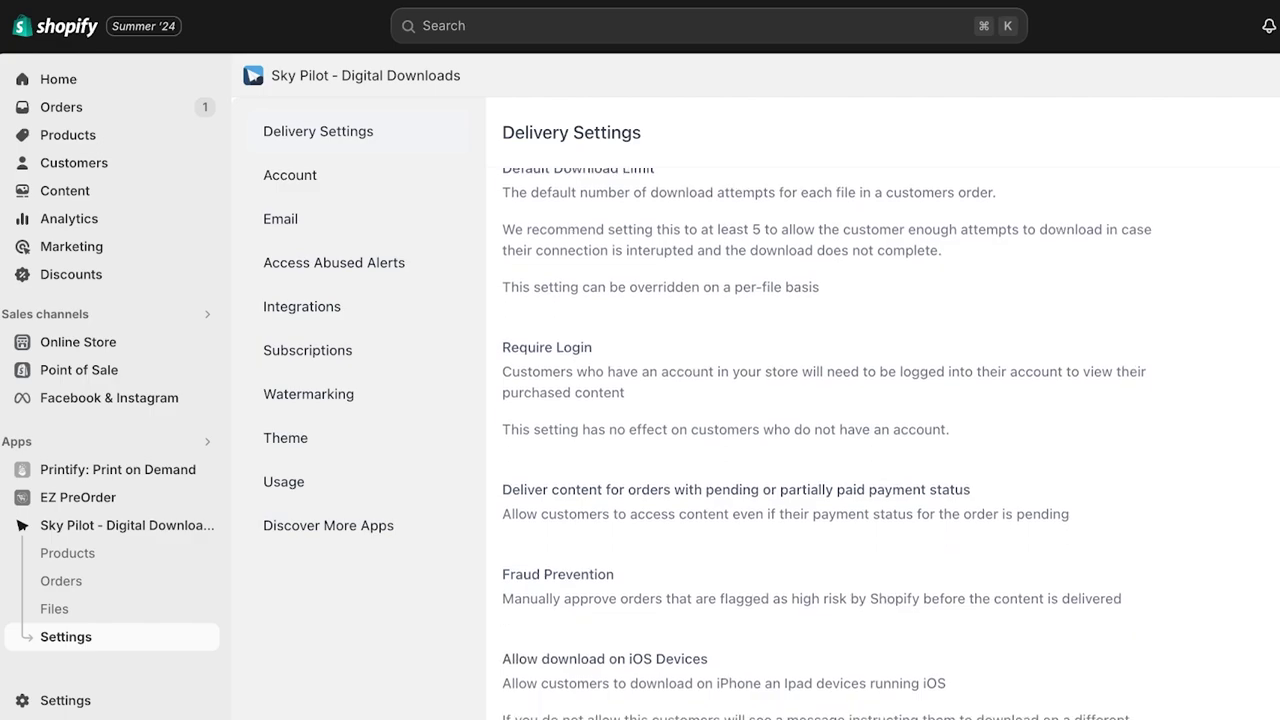
scroll(880, 440, down, 5)
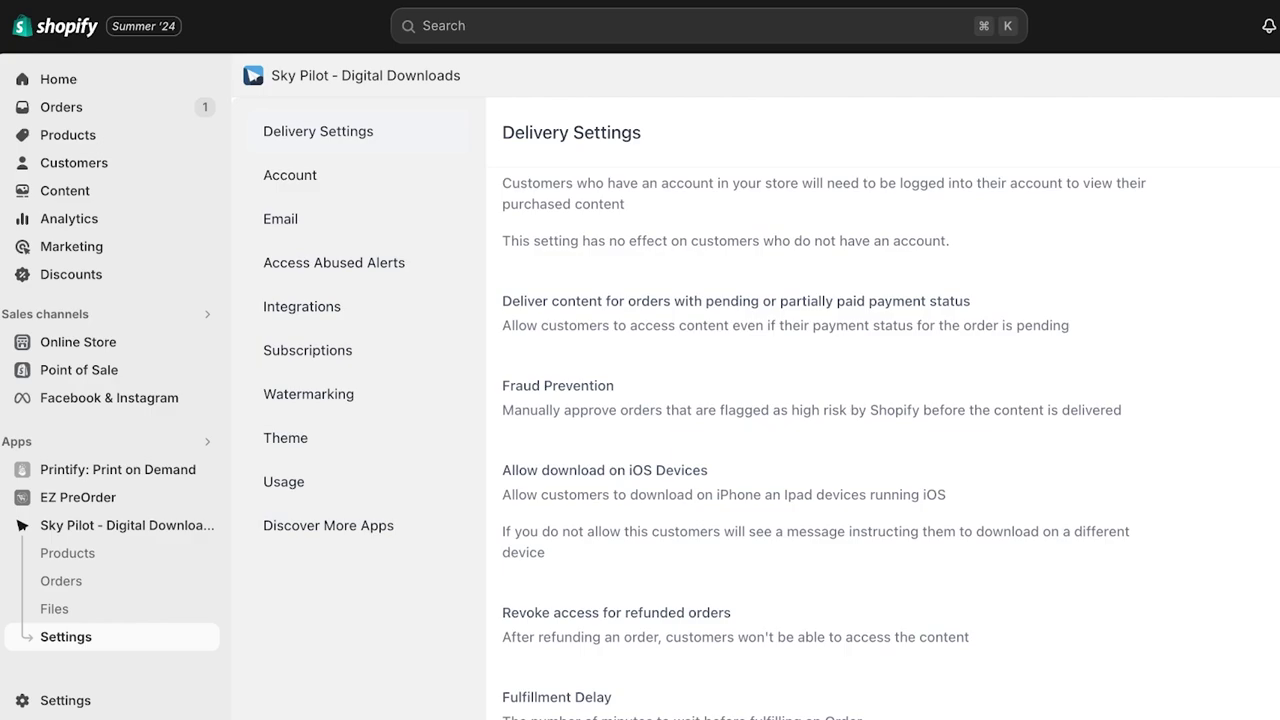
scroll(824, 444, down, 5)
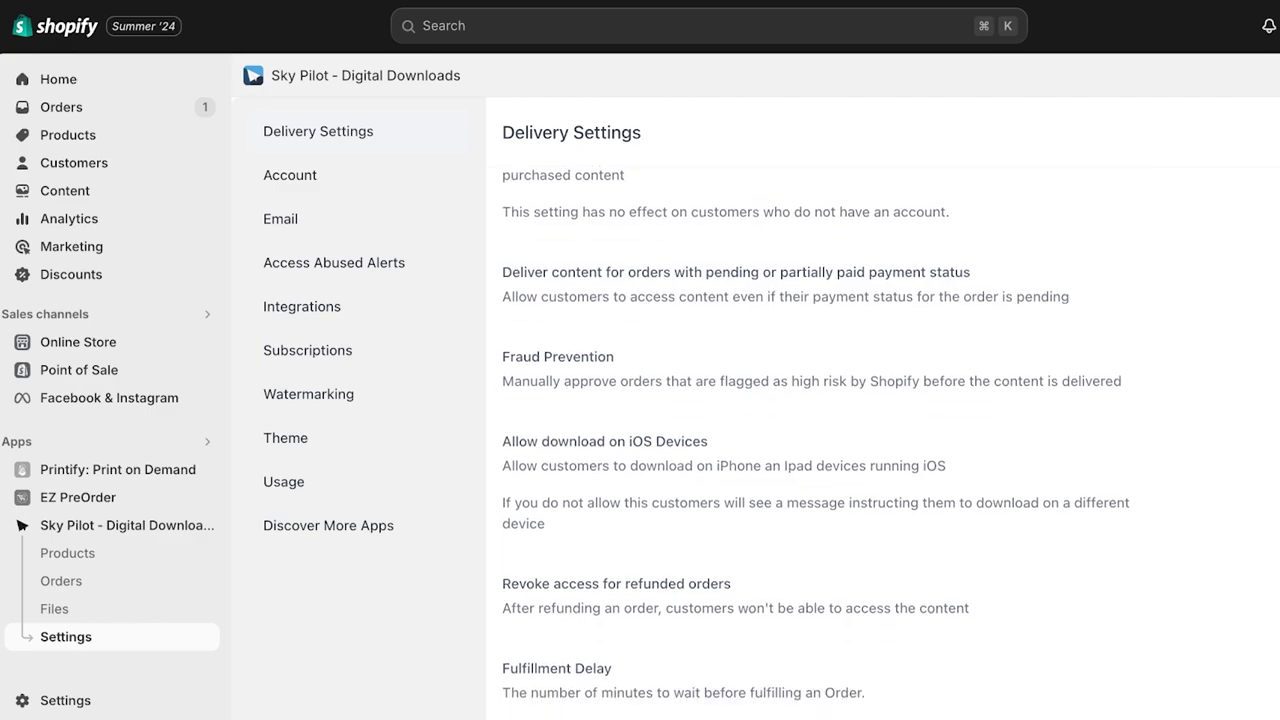
- Review the delivery settings for refunded orders, fulfillment delay and the thank you page button, and return to the store's home page
scroll(824, 444, up, 2)
scroll(824, 444, down, 2)
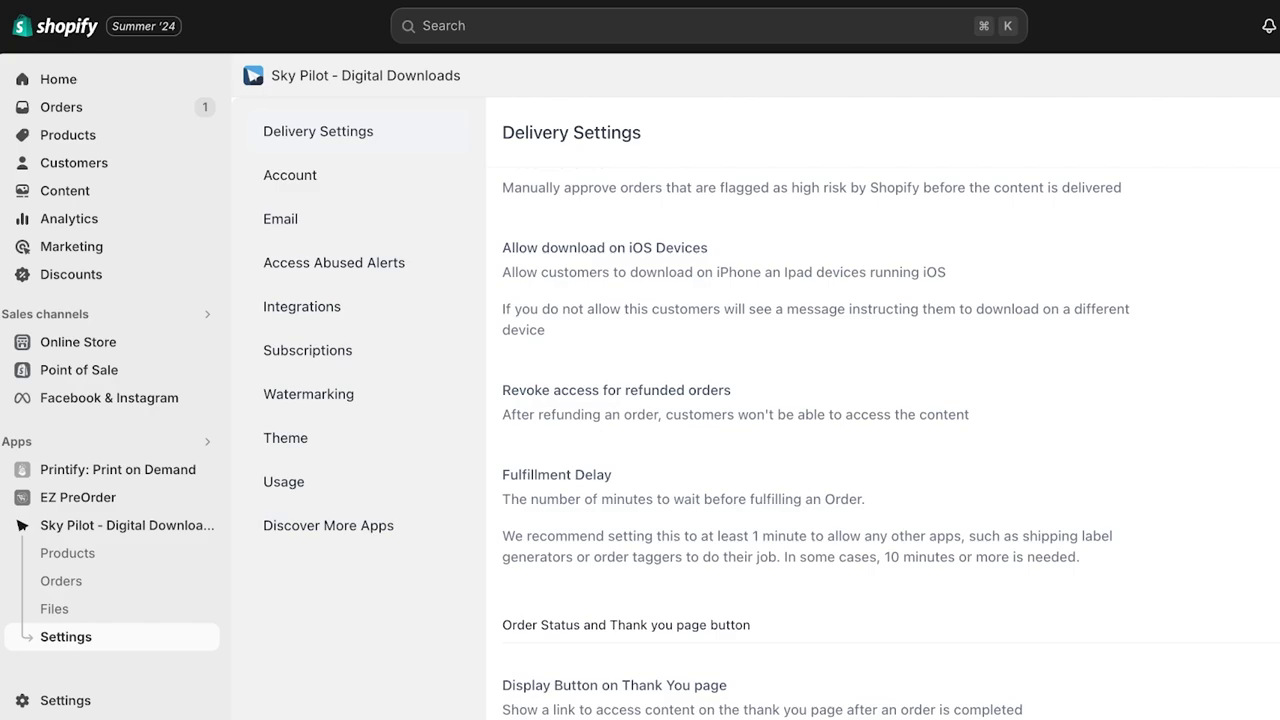
scroll(824, 444, down, 2)
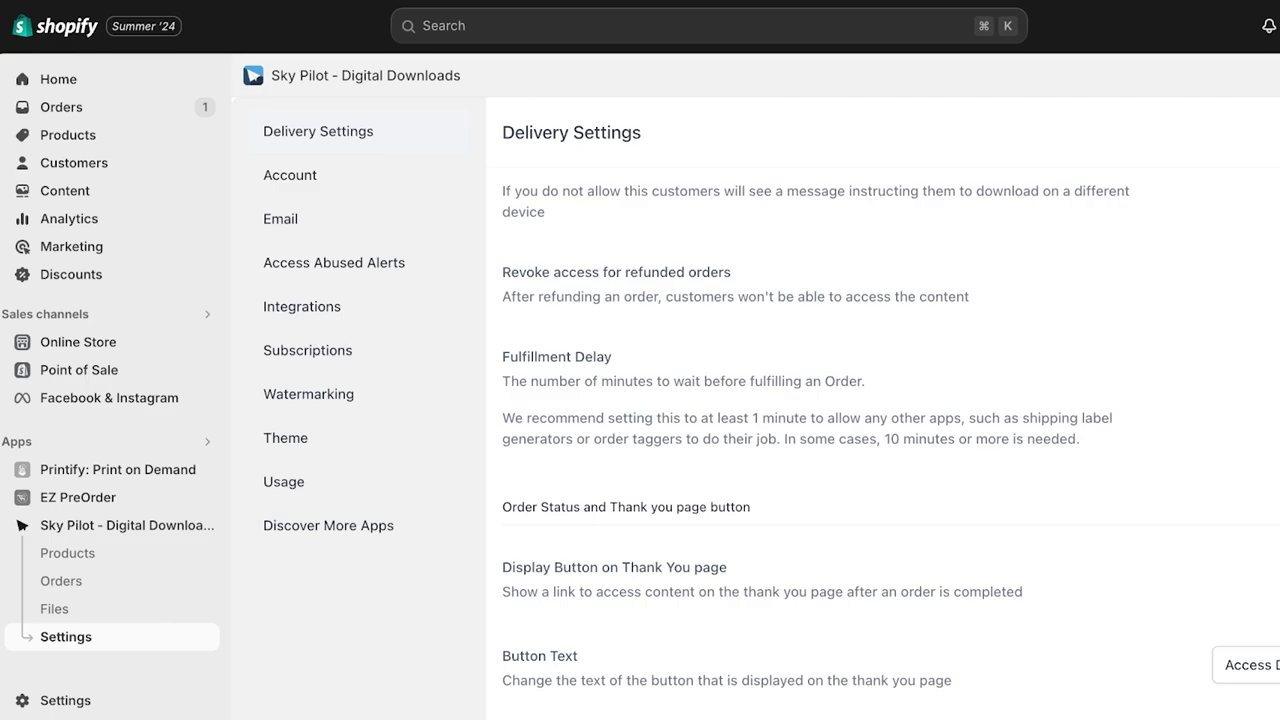
scroll(883, 444, up, 3)
scroll(883, 444, down, 3)
scroll(883, 444, up, 1)
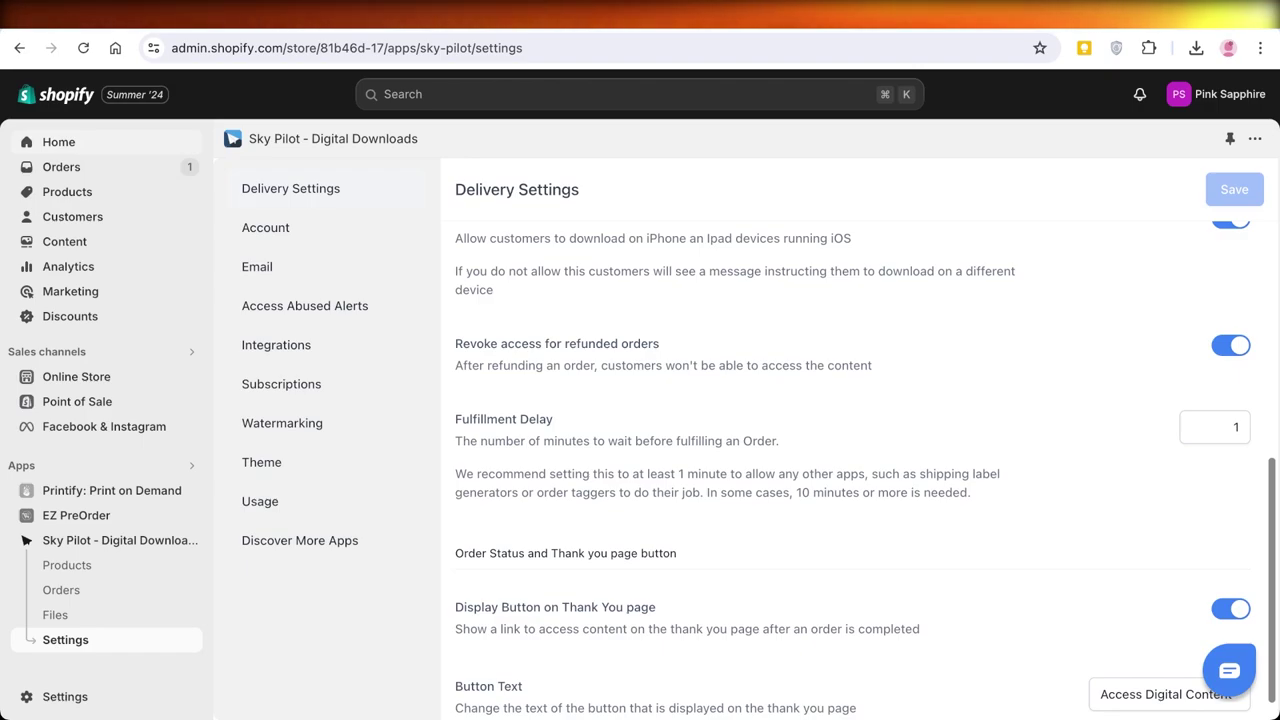
click(58, 142)
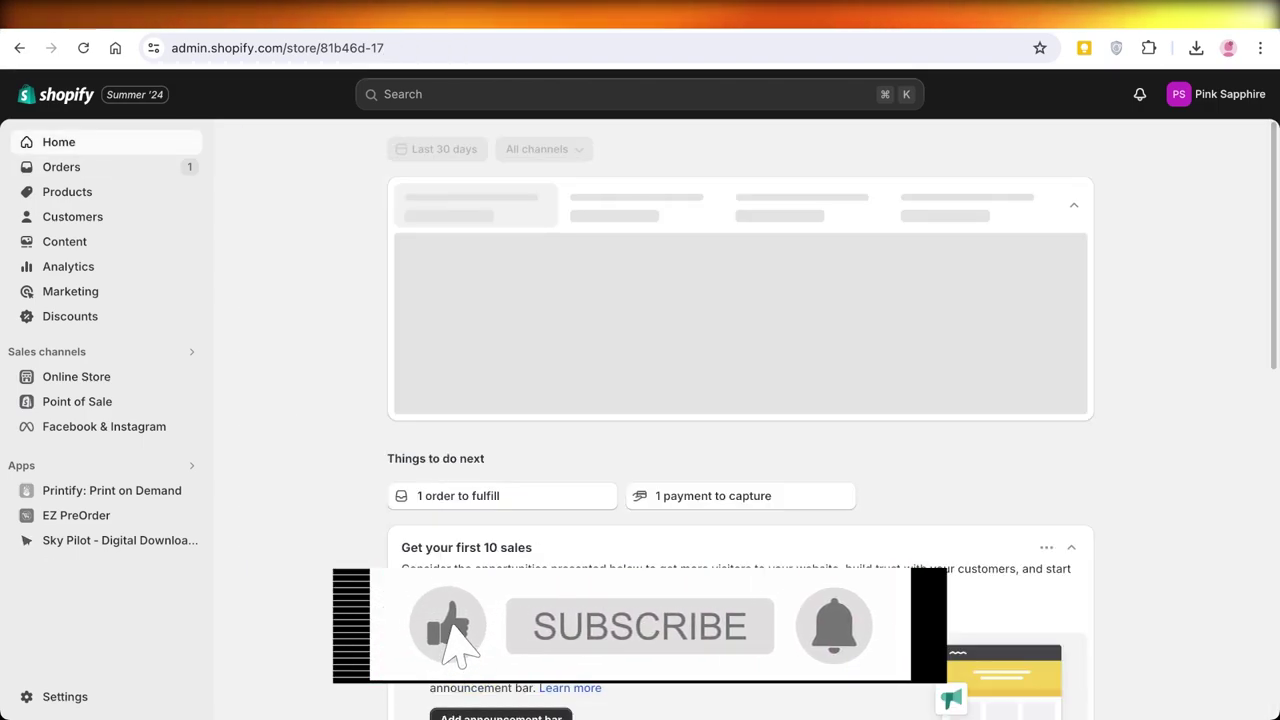